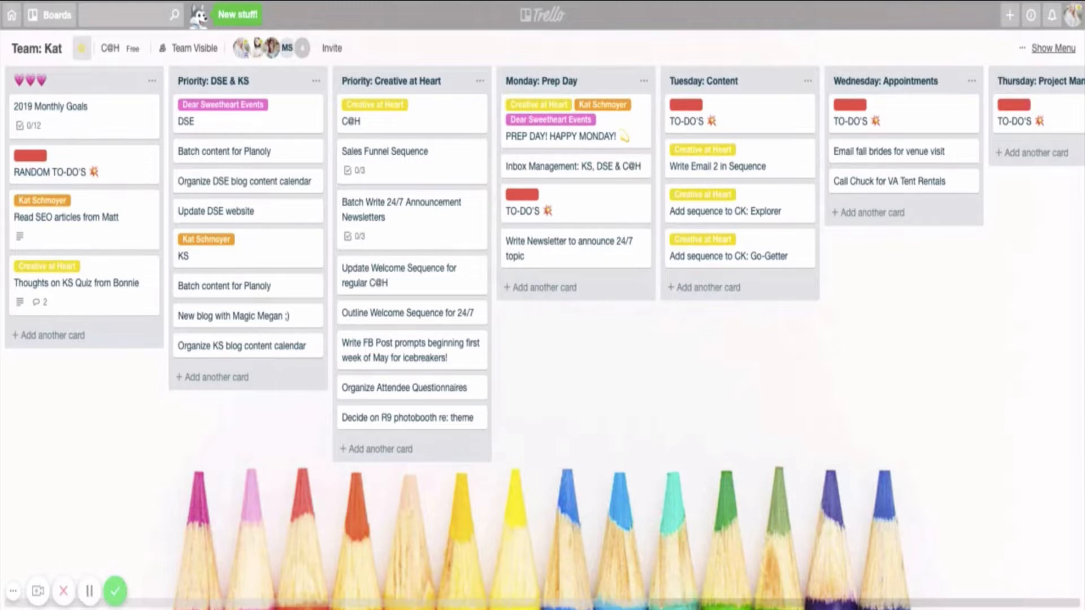
# Return to the starred Team: Kat board via the boards overview and the quick boards list
pyautogui.click(546, 16)
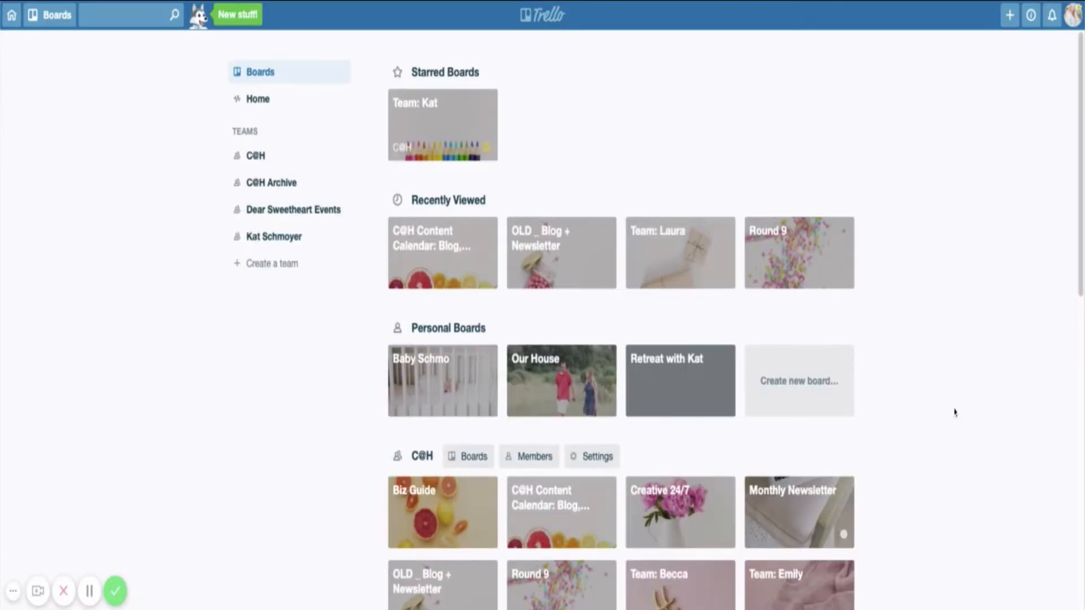
pyautogui.scroll(-3, 954, 412)
pyautogui.scroll(-2, 955, 412)
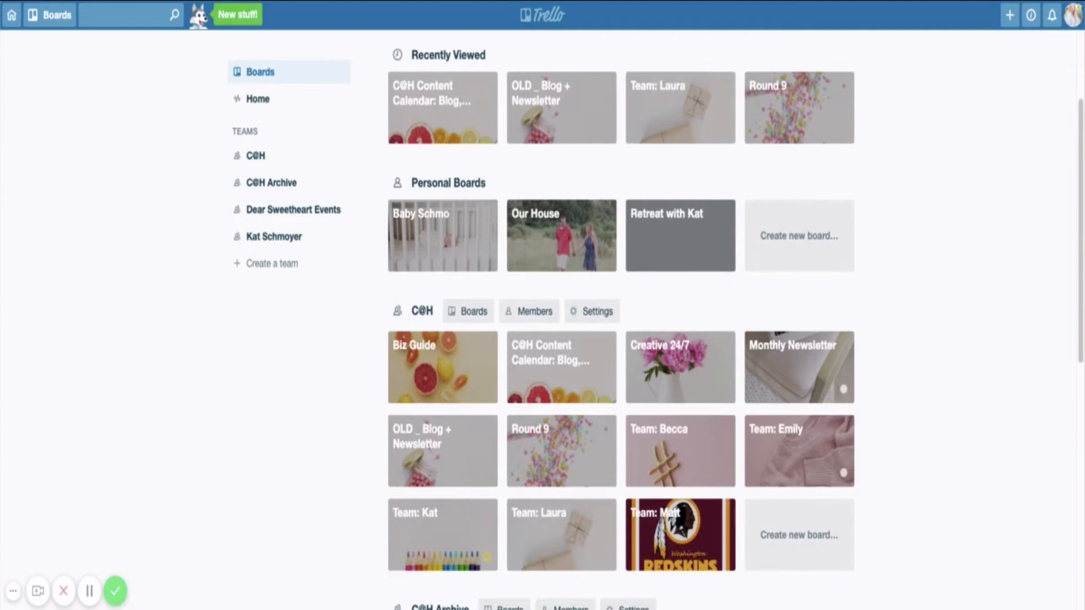
pyautogui.scroll(-2, 941, 399)
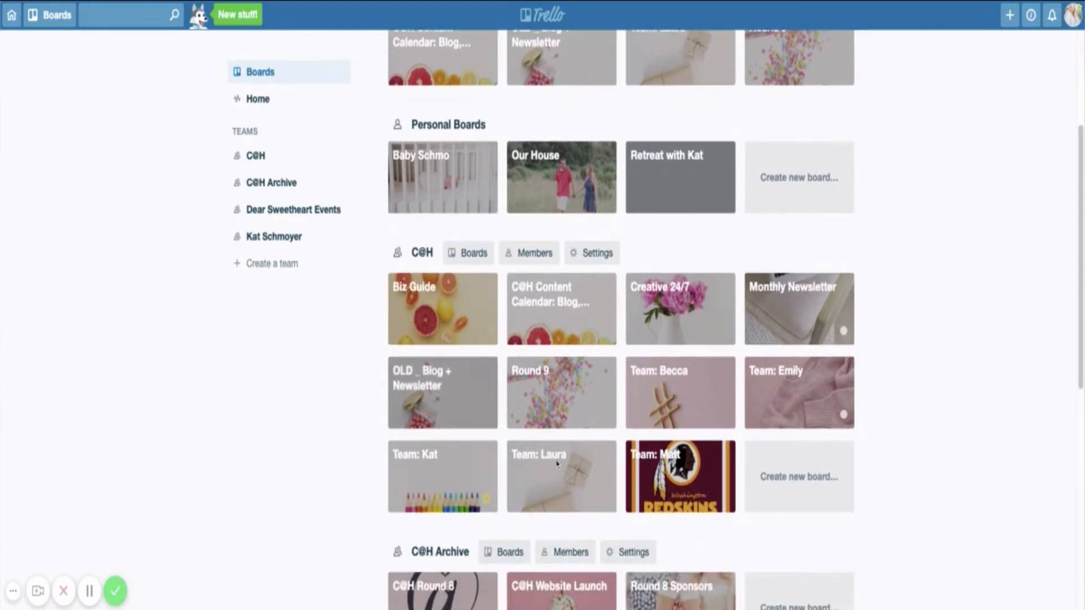
pyautogui.scroll(-3, 936, 393)
pyautogui.scroll(-4, 935, 393)
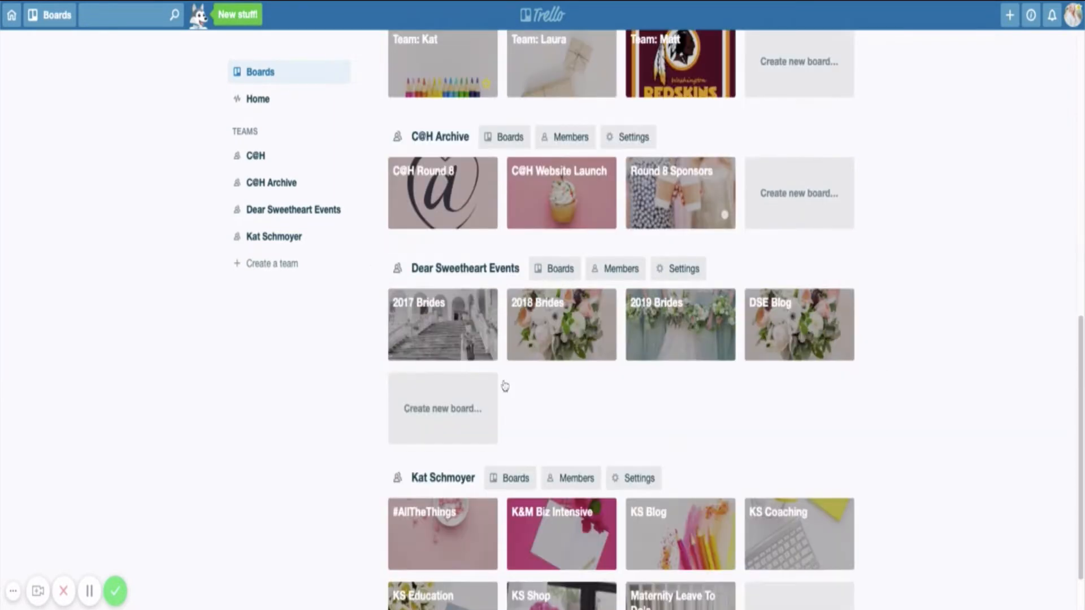
pyautogui.scroll(-1, 924, 352)
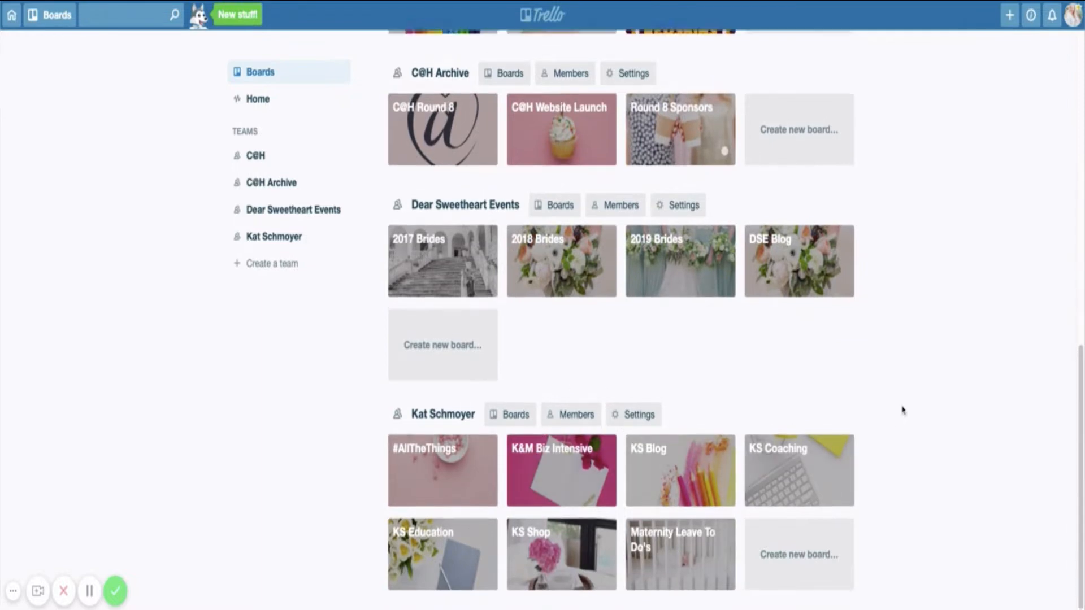
pyautogui.scroll(10, 902, 410)
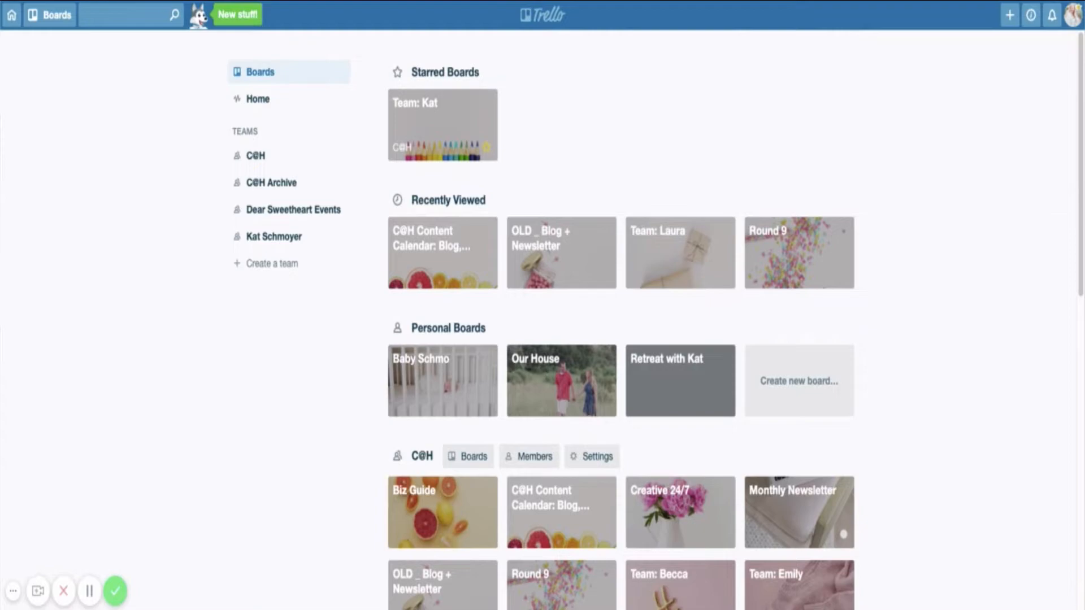
pyautogui.click(442, 136)
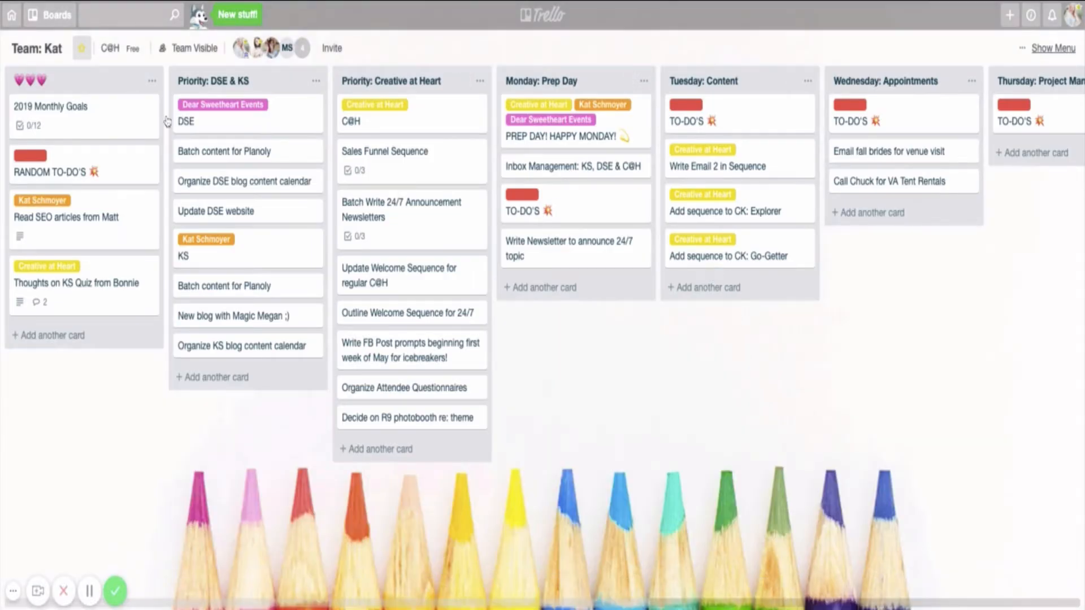
pyautogui.click(12, 16)
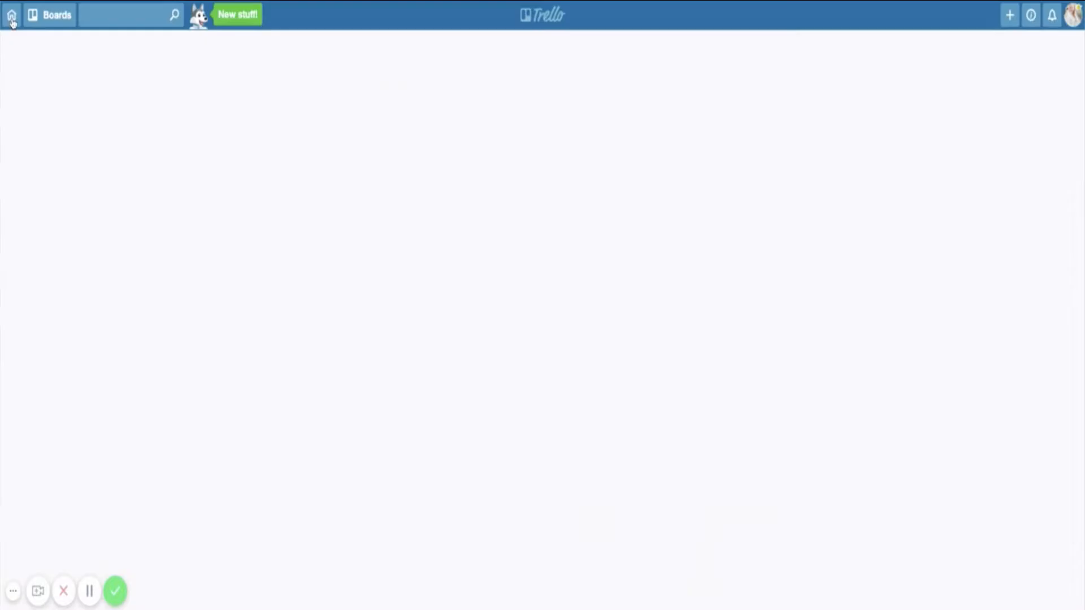
pyautogui.click(51, 14)
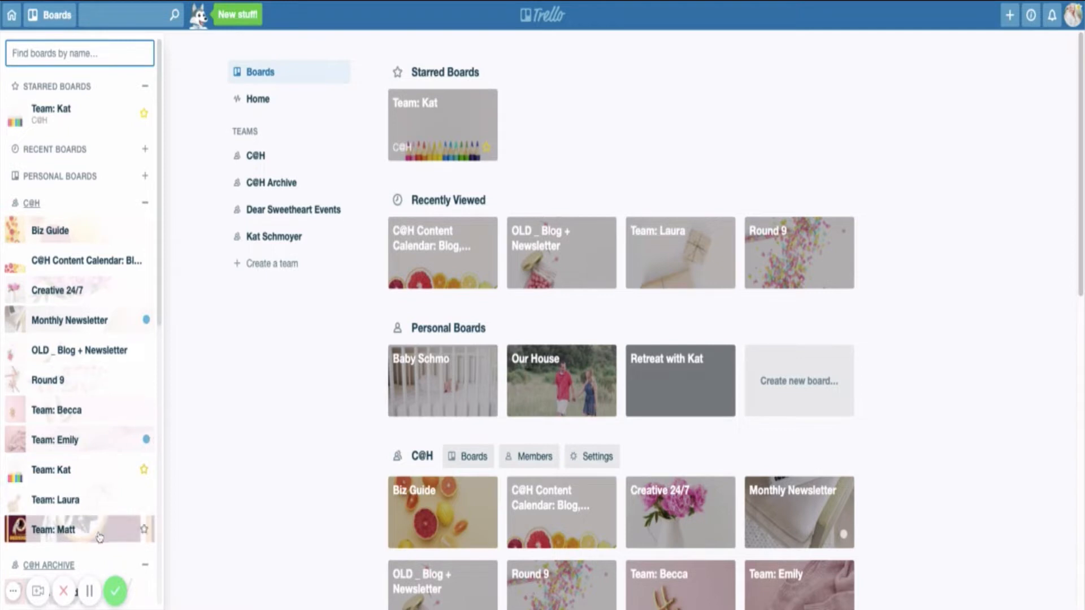
pyautogui.click(444, 135)
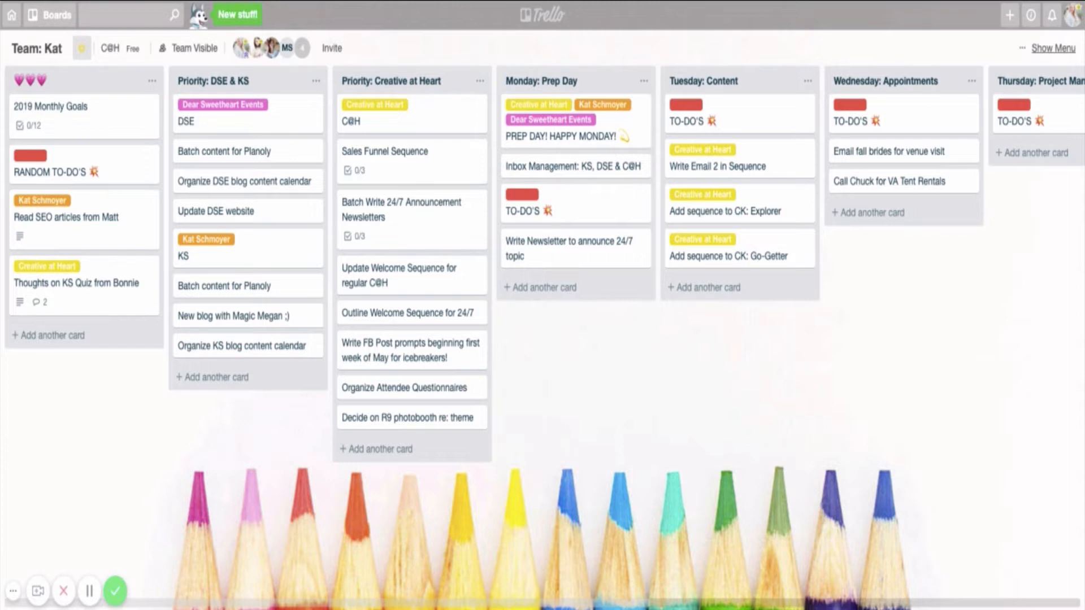
# Show the quick boards list, then dismiss it to reveal the full Team: Kat board
pyautogui.click(51, 14)
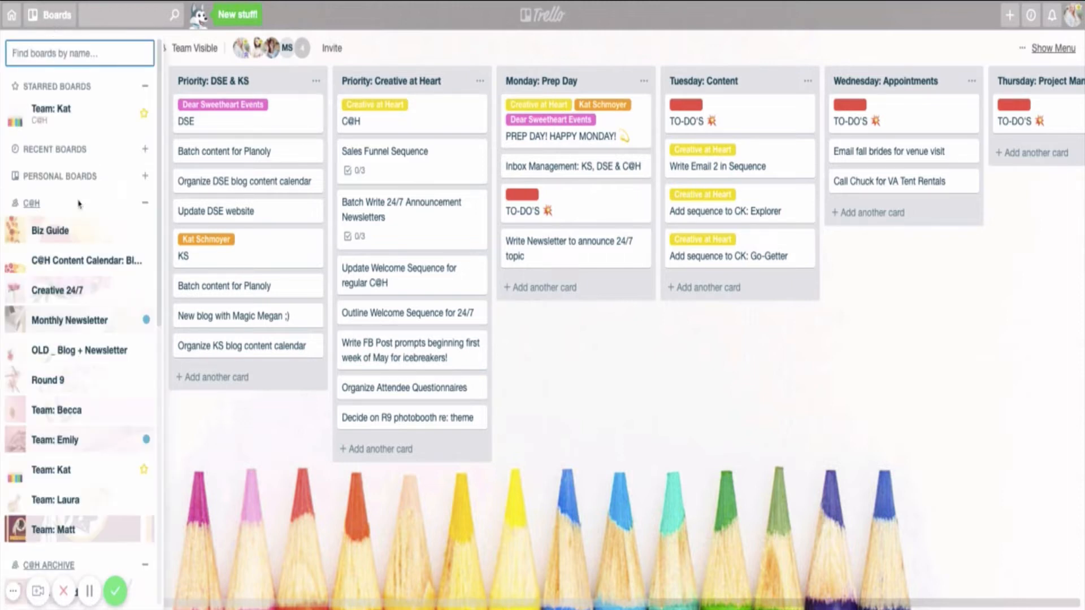
pyautogui.moveTo(81, 380)
pyautogui.click(435, 49)
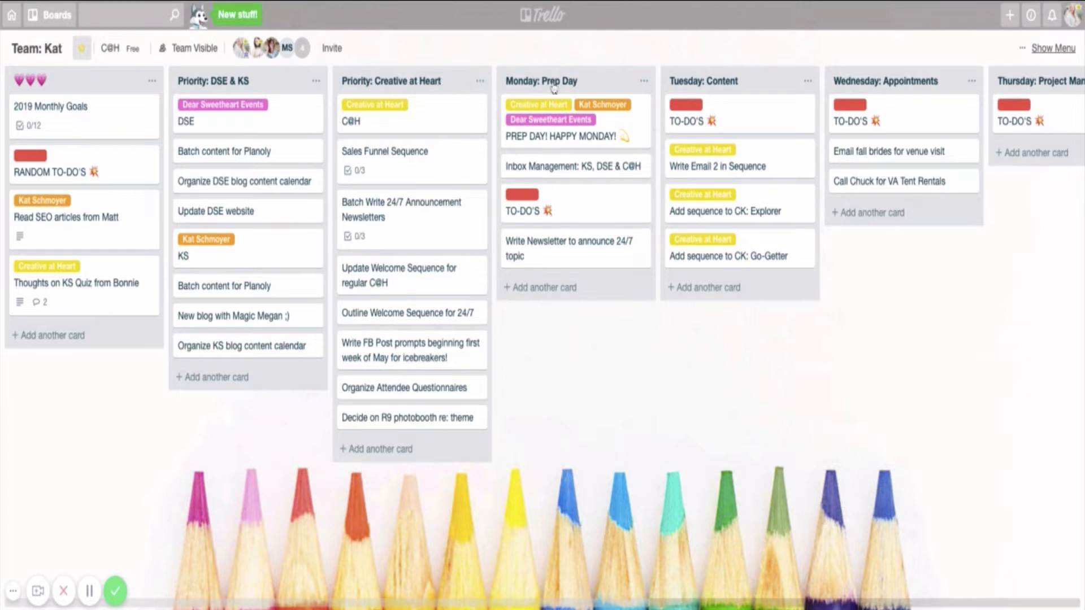
pyautogui.moveTo(416, 161)
pyautogui.mouseDown()
pyautogui.moveTo(746, 157)
pyautogui.moveTo(414, 157)
pyautogui.mouseUp()
pyautogui.click(50, 15)
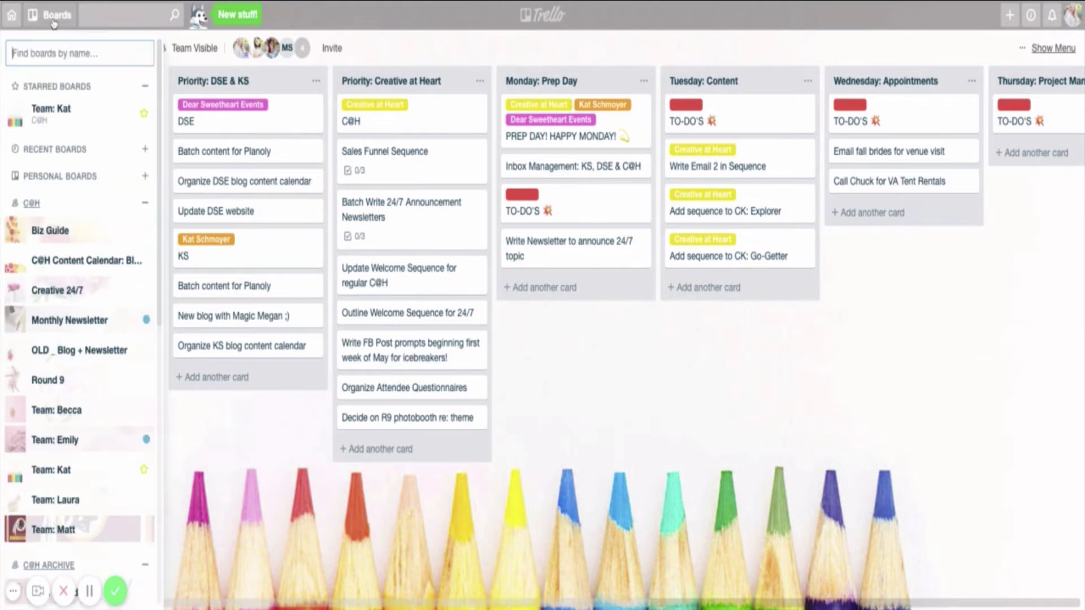
pyautogui.click(260, 419)
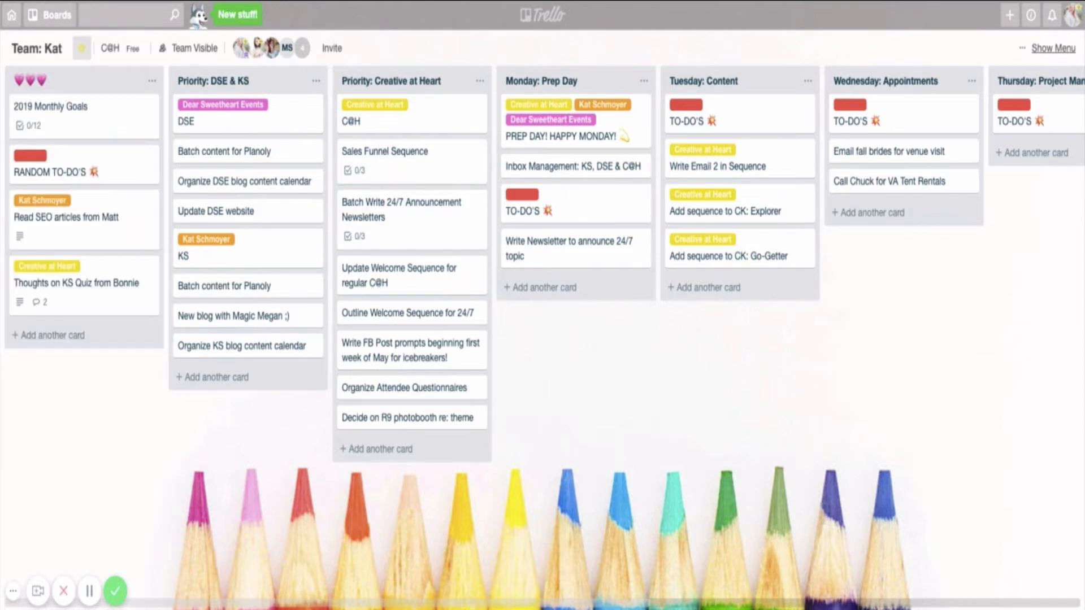
pyautogui.hscroll(5, 274, 604)
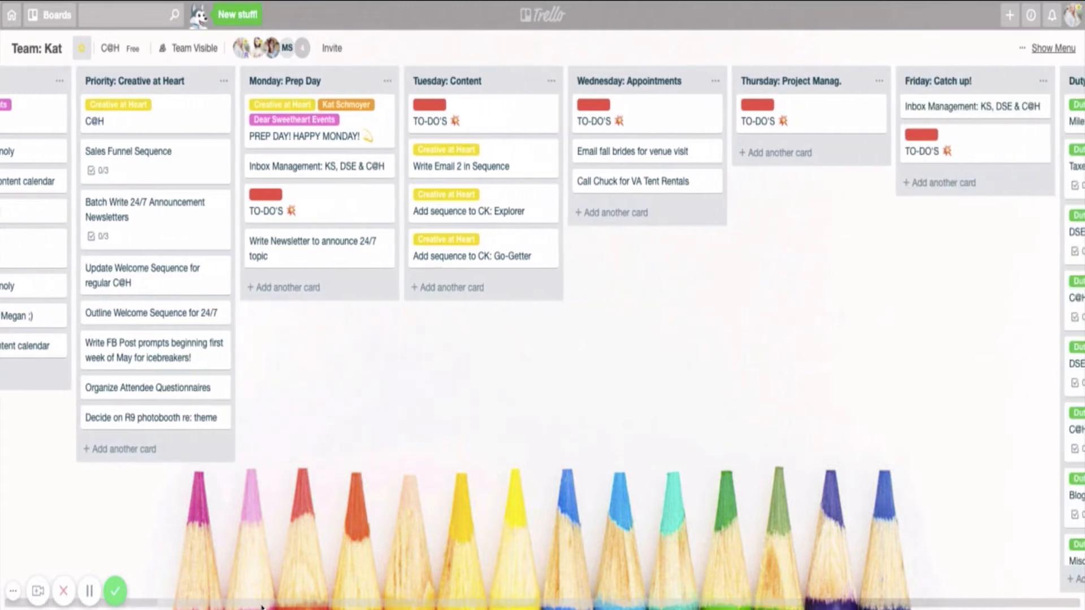
pyautogui.hscroll(1, 263, 603)
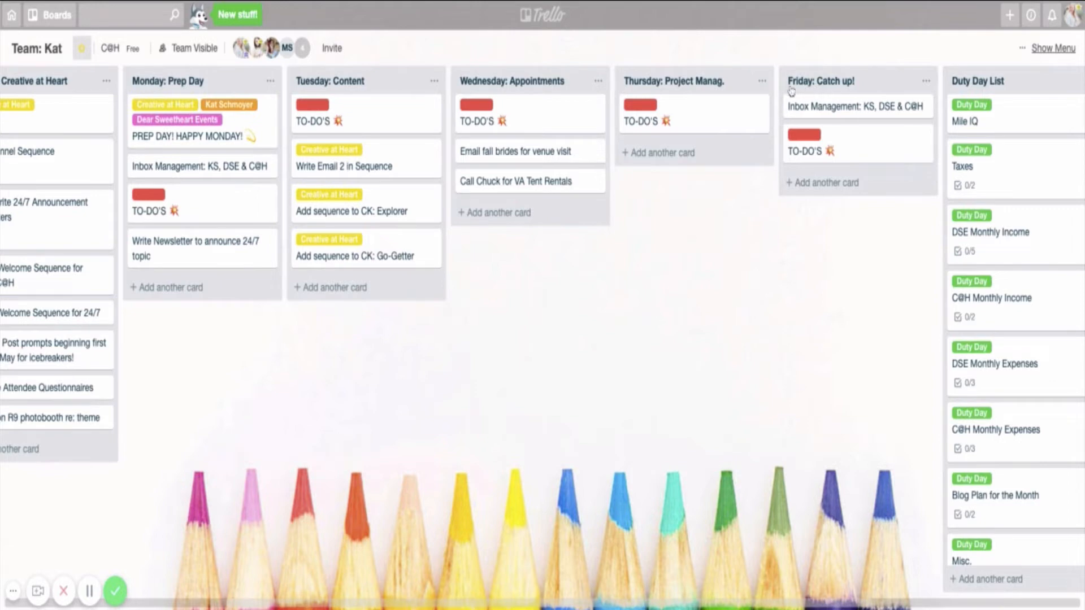
# Move the Write Newsletter card from Monday: Prep Day into Wednesday: Appointments
pyautogui.moveTo(202, 247)
pyautogui.moveTo(191, 248)
pyautogui.mouseDown()
pyautogui.moveTo(449, 212)
pyautogui.moveTo(522, 216)
pyautogui.mouseUp()
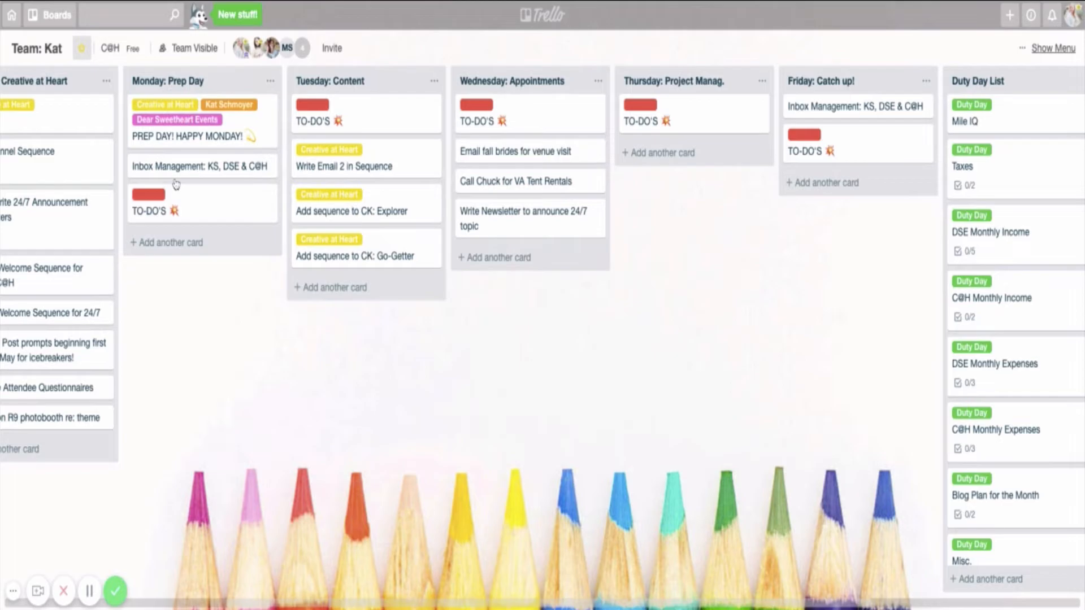
# Add a MONDAY TO-DO'S checklist with blog email and breakout session items to Monday's TO-DO'S card
pyautogui.click(156, 204)
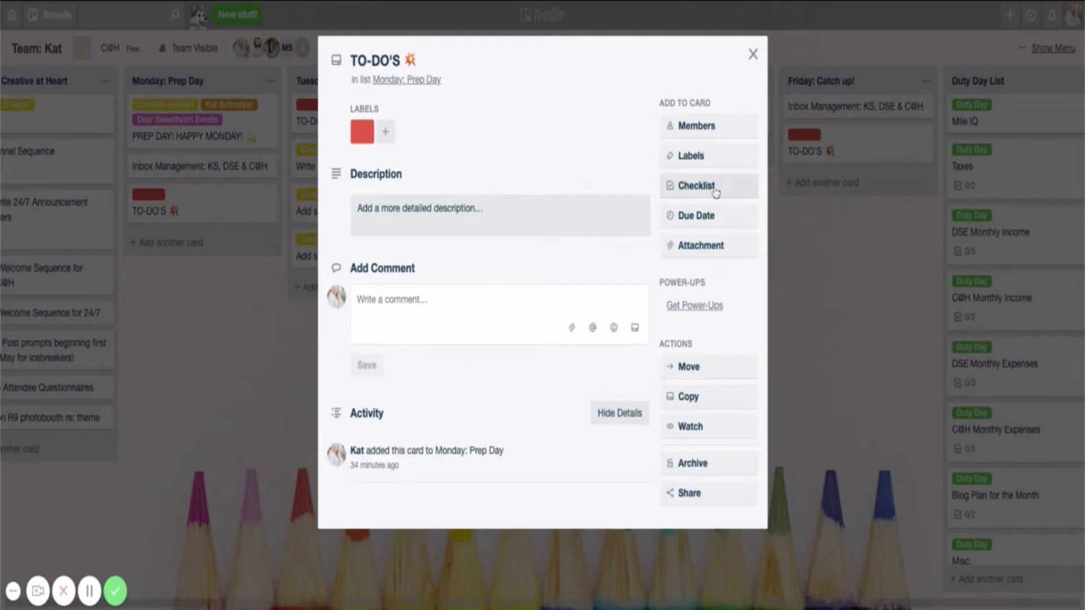
pyautogui.click(696, 185)
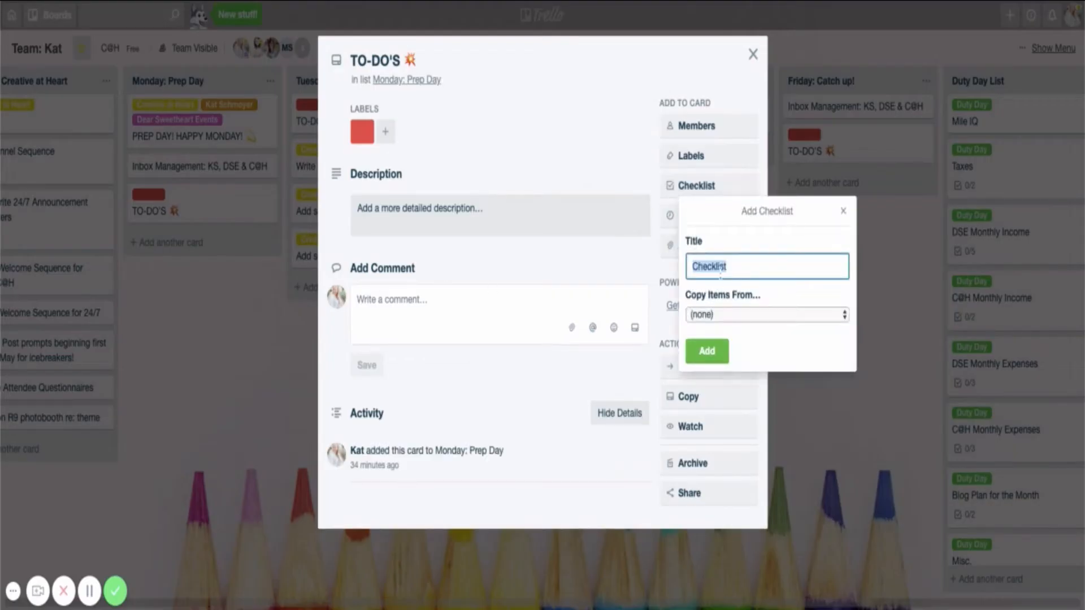
pyautogui.write("MONDAY TO-DO'S")
pyautogui.press('Return')
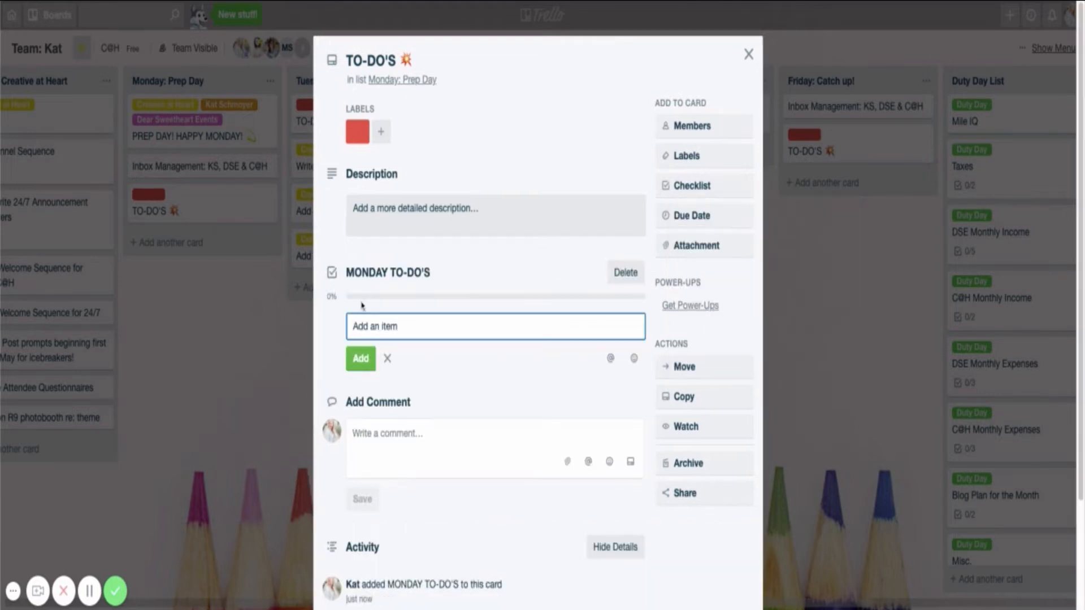
pyautogui.write('e')
pyautogui.write('mail megan re')
pyautogui.write('garding blog')
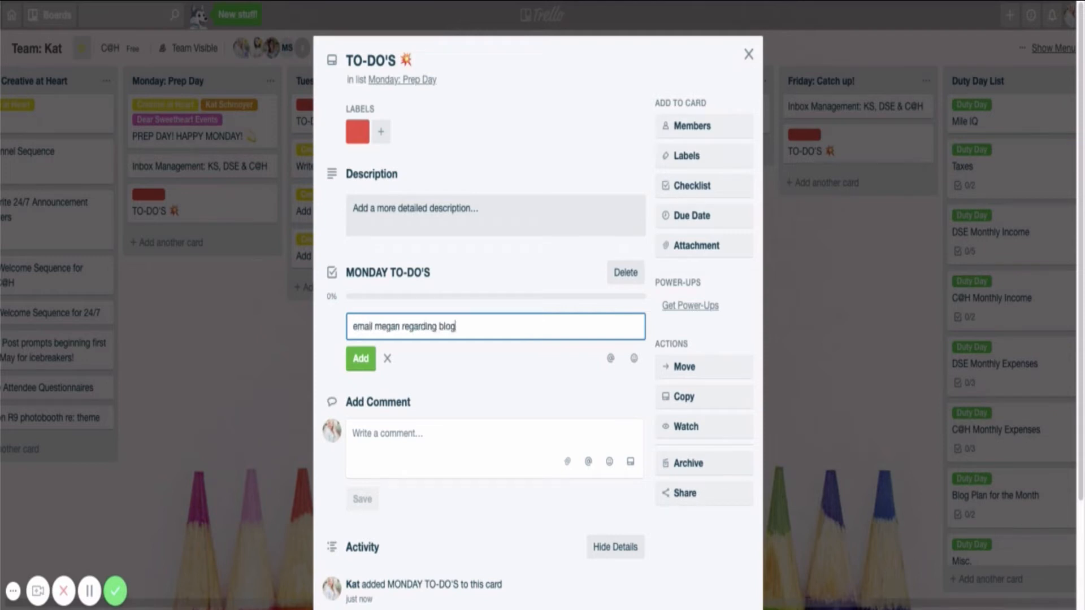
pyautogui.press('Return')
pyautogui.write('s')
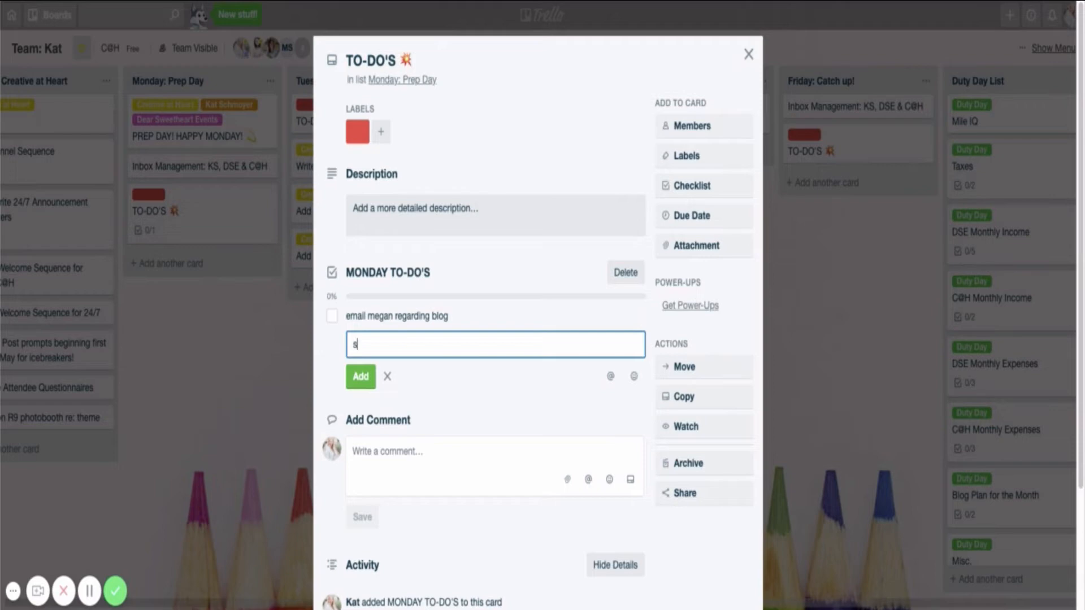
pyautogui.write('end emi')
pyautogui.write('ly breakout session')
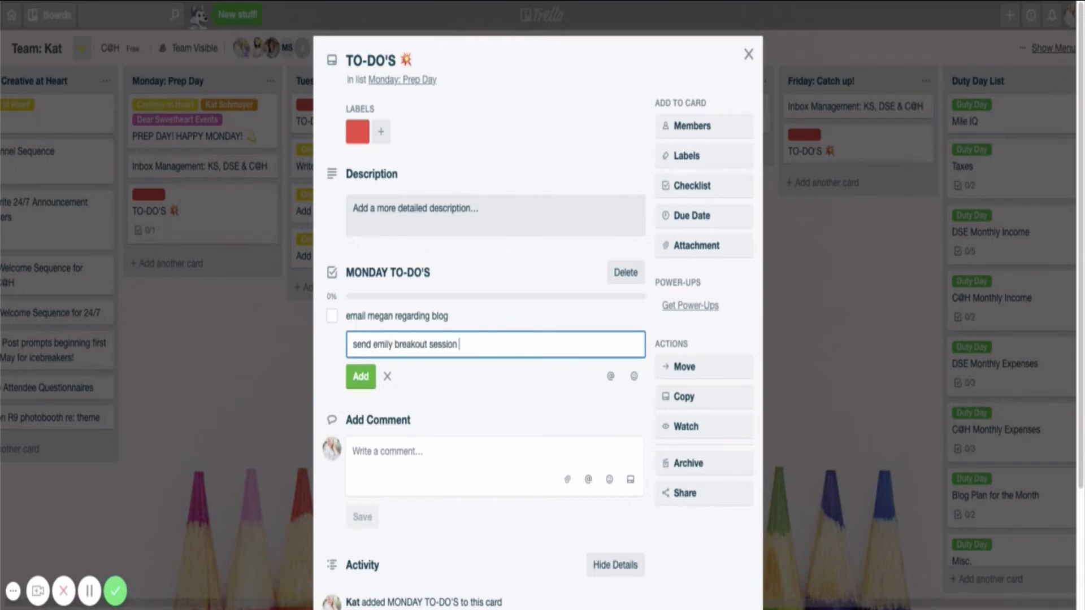
pyautogui.write(' info')
pyautogui.press('Return')
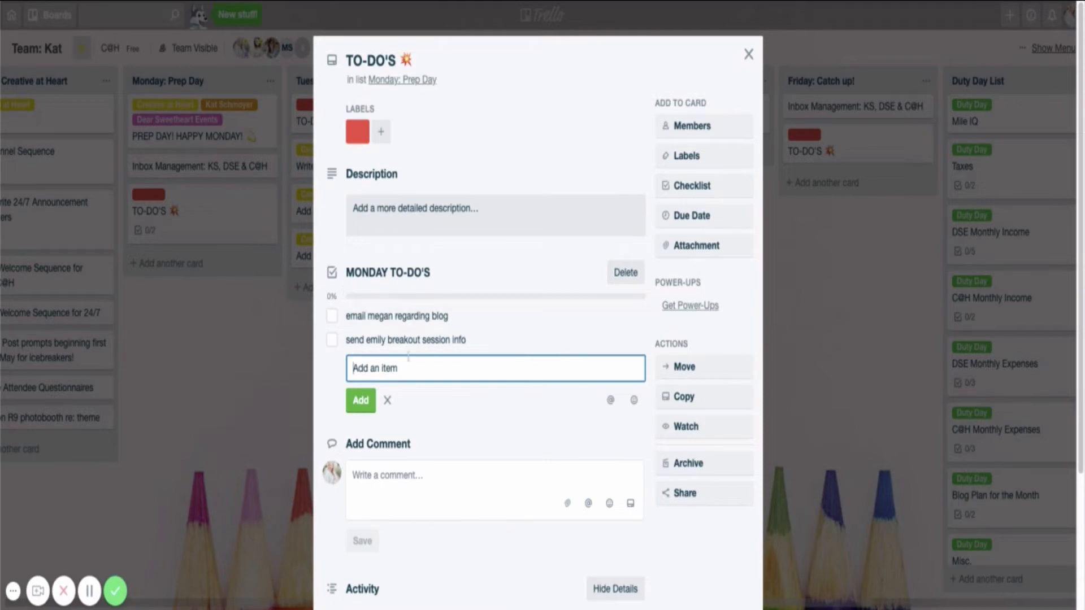
pyautogui.click(388, 401)
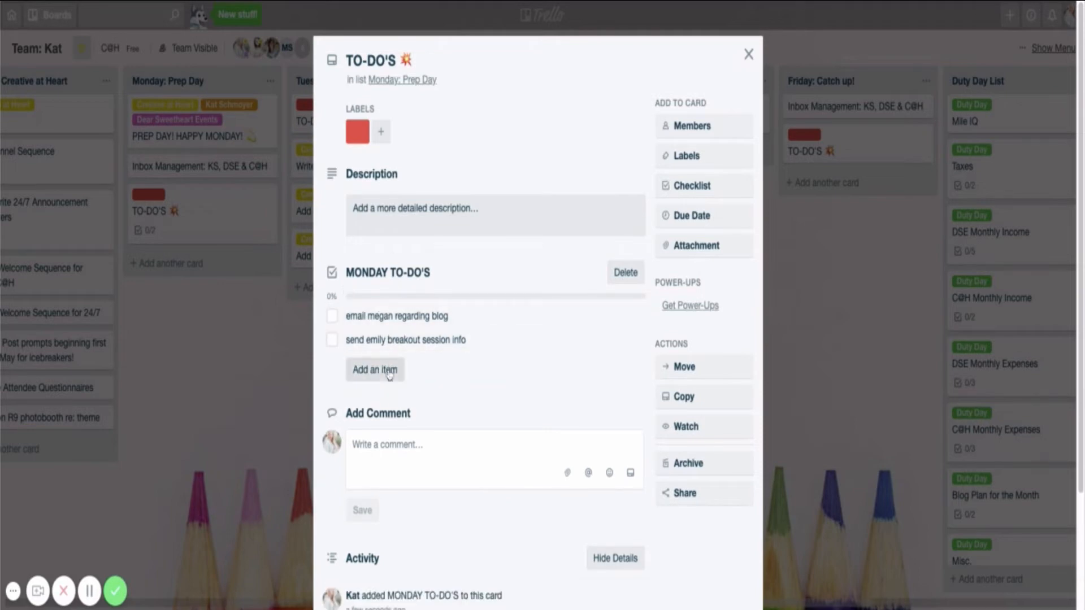
pyautogui.click(749, 55)
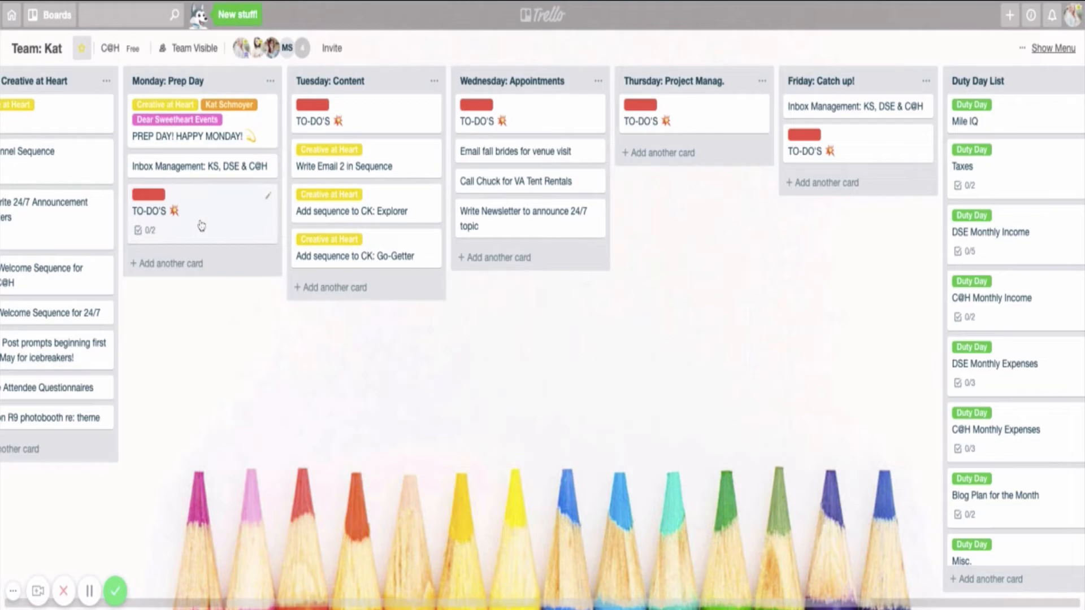
# Delete the MONDAY TO-DO'S checklist from Monday's TO-DO'S card
pyautogui.click(203, 208)
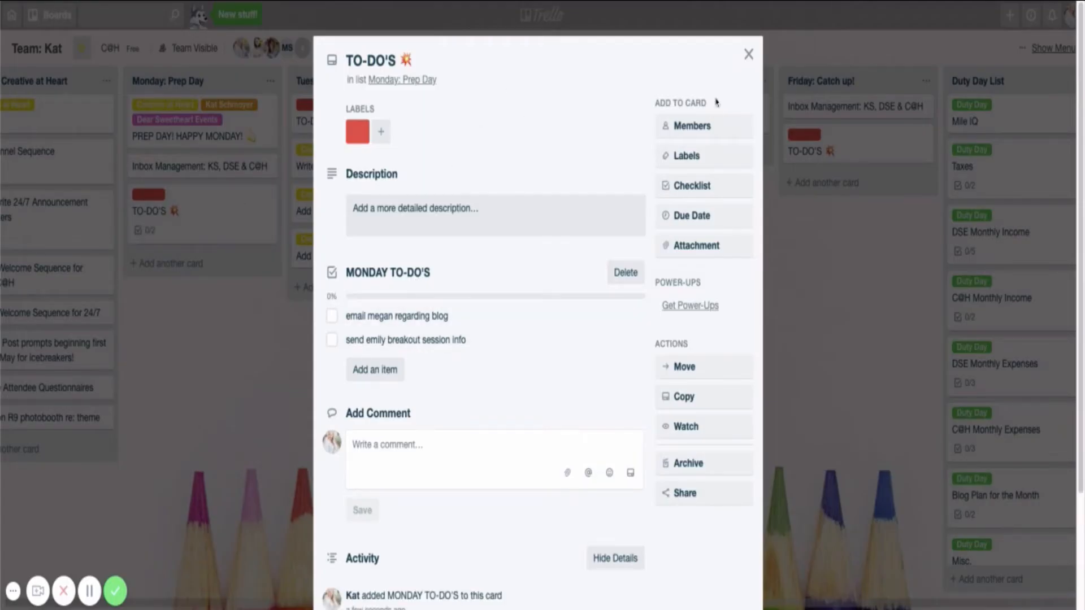
pyautogui.click(748, 55)
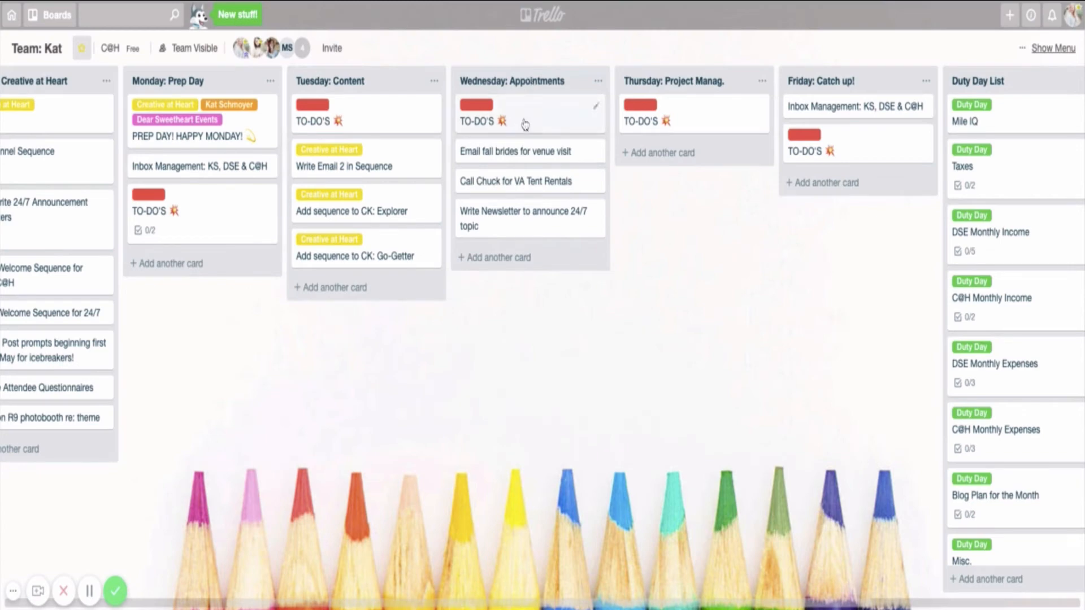
pyautogui.moveTo(526, 151)
pyautogui.click(239, 228)
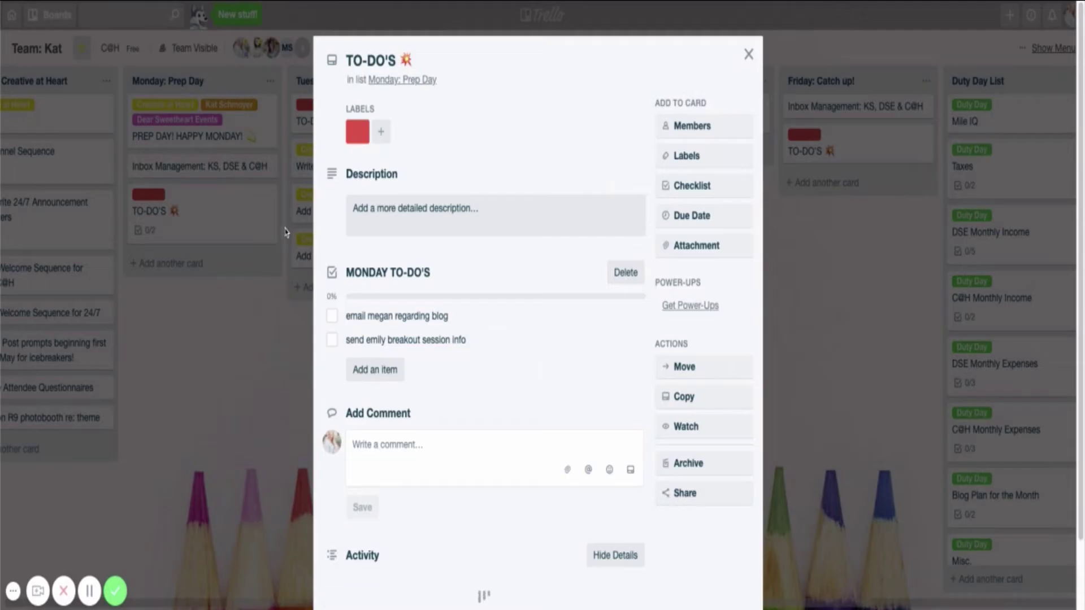
pyautogui.click(625, 273)
pyautogui.click(696, 378)
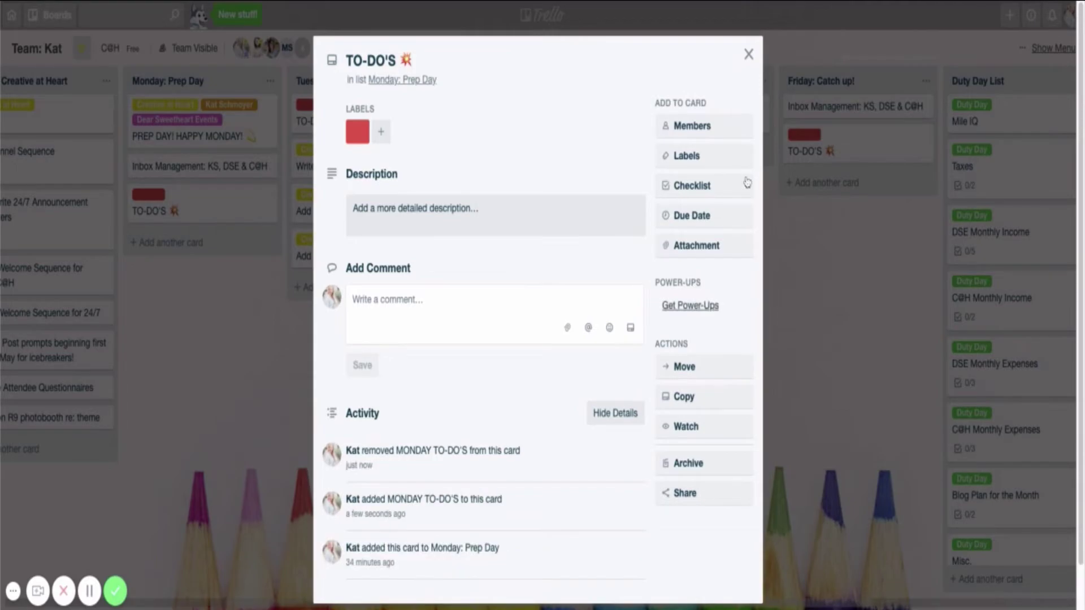
pyautogui.click(748, 55)
# Move the Write Newsletter card back to Monday: Prep Day and collapse labels to colour bars
pyautogui.moveTo(508, 218); pyautogui.dragTo(191, 242)
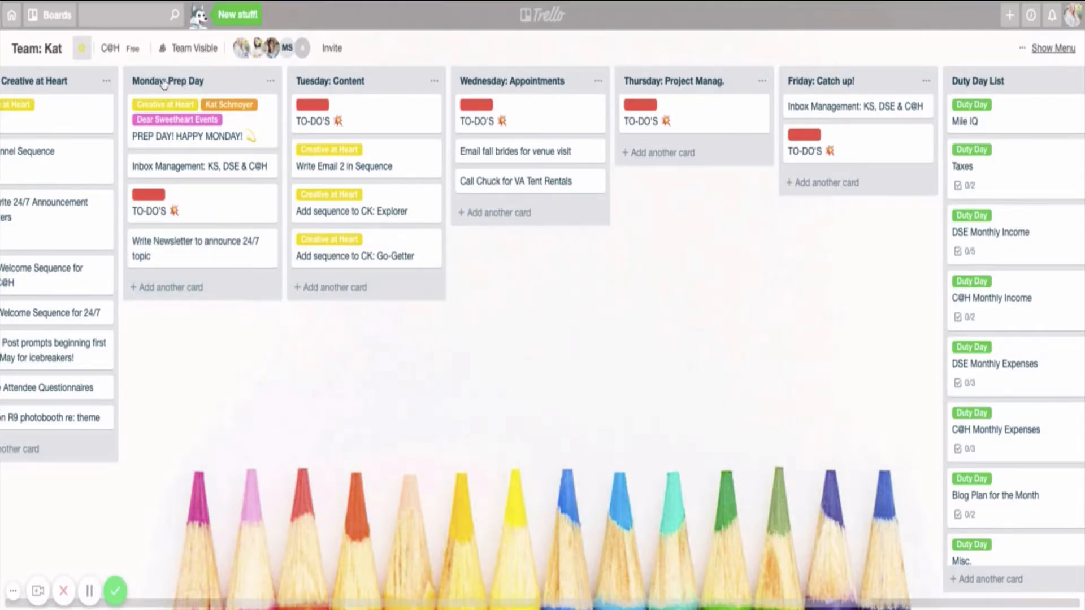
pyautogui.moveTo(202, 120)
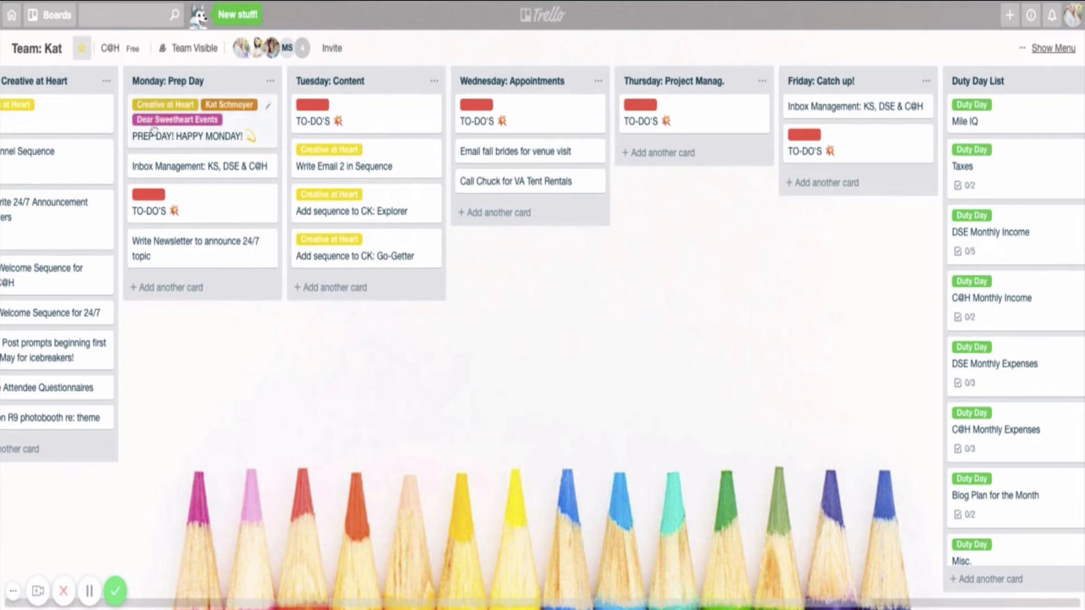
pyautogui.click(233, 108)
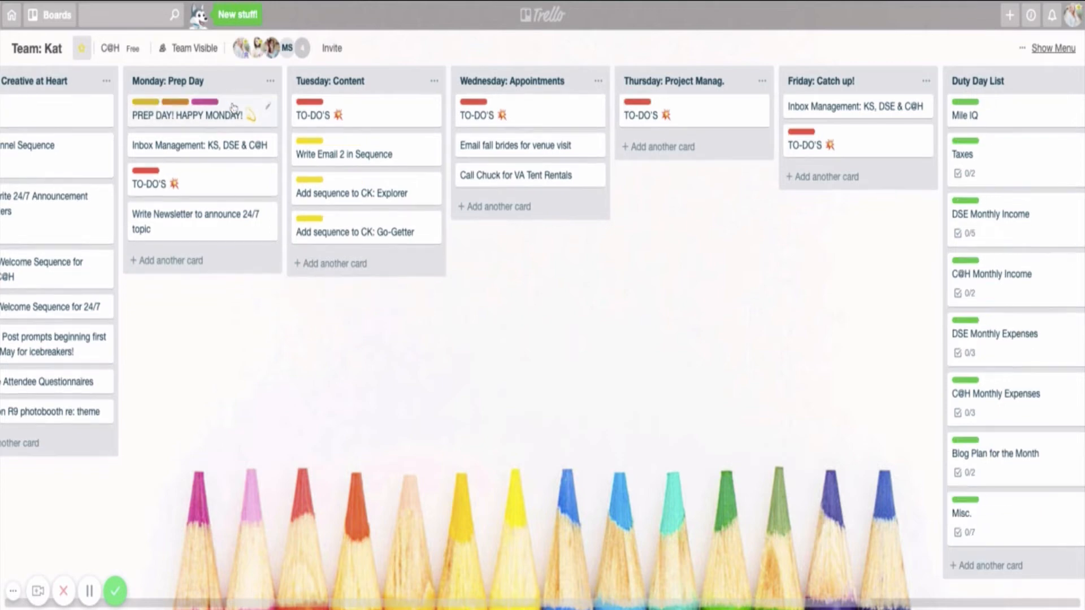
# Toggle label names, then view label choices for the PREP DAY! HAPPY MONDAY! card via quick edit
pyautogui.click(197, 104)
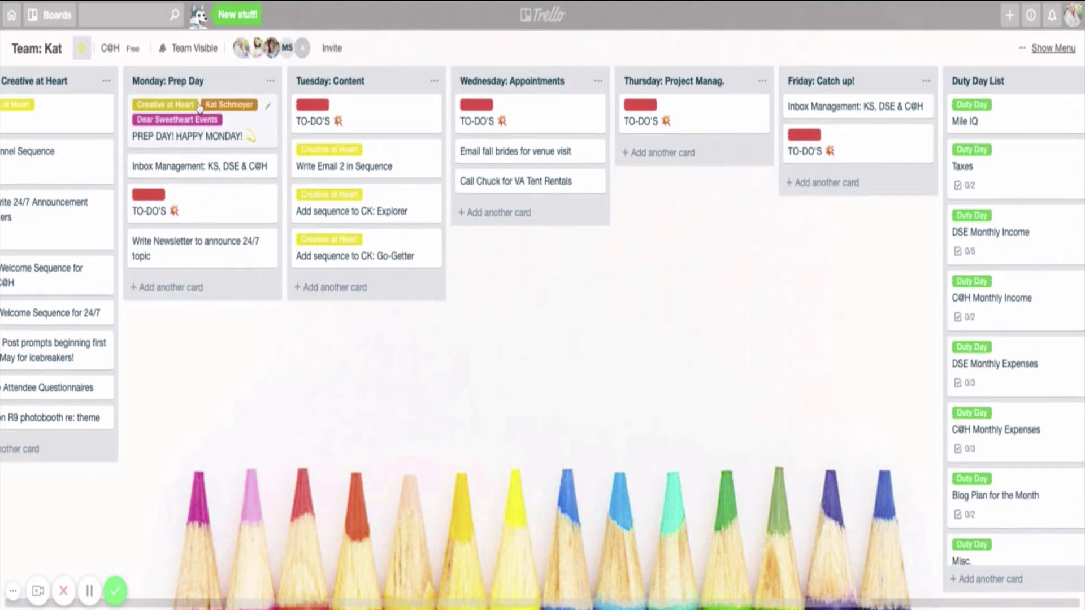
pyautogui.click(229, 106)
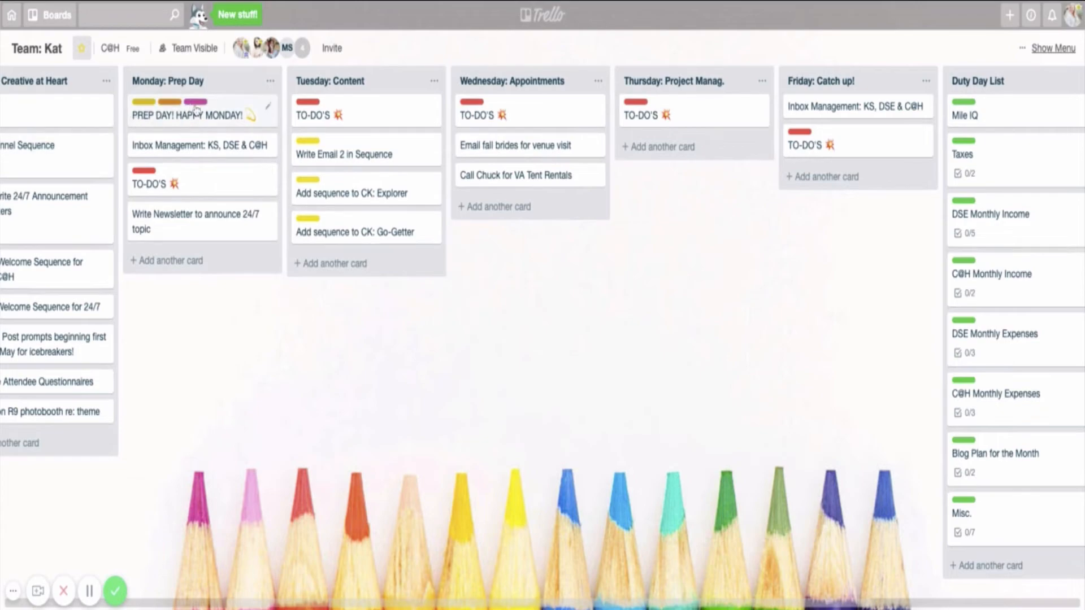
pyautogui.click(269, 108)
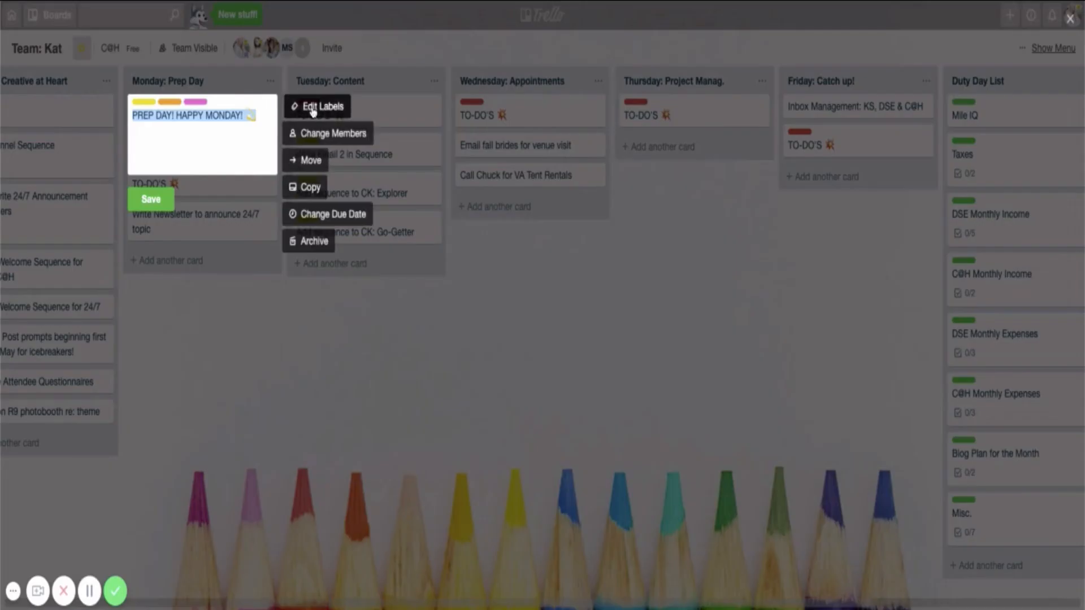
pyautogui.click(312, 109)
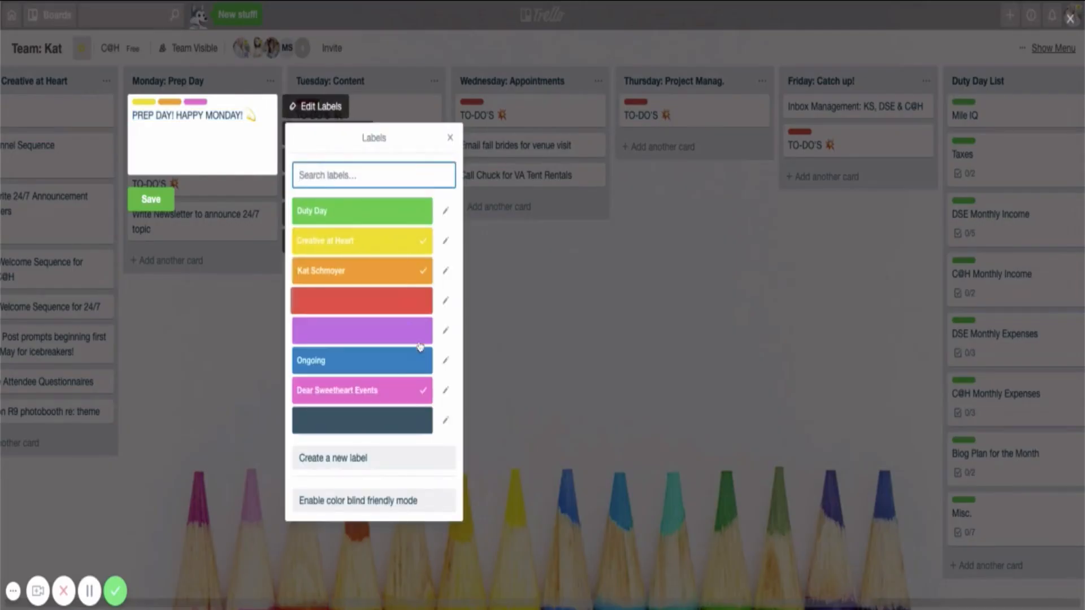
pyautogui.click(149, 200)
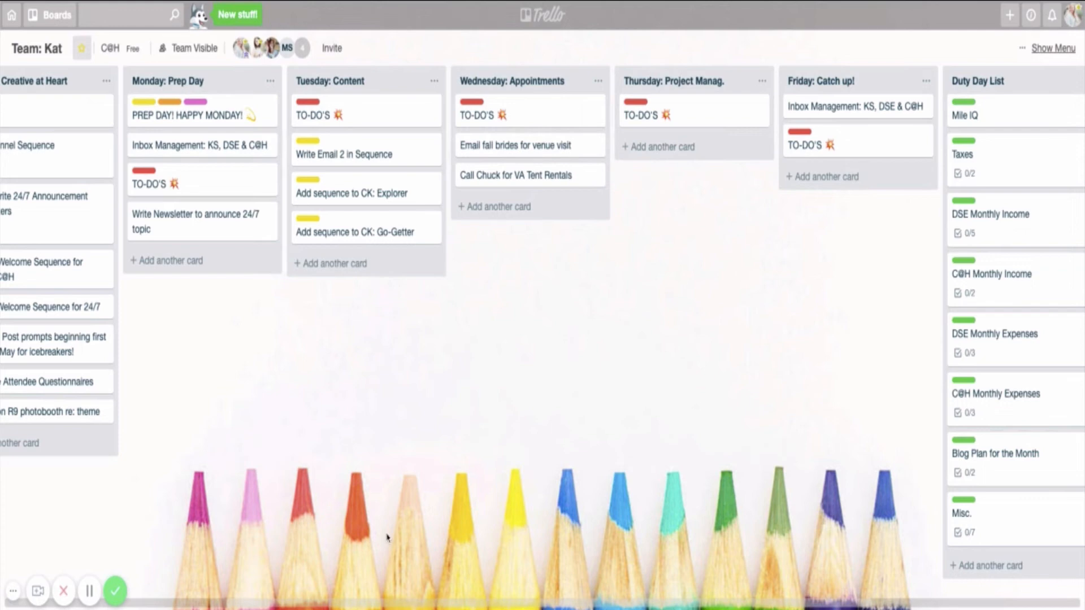
pyautogui.hscroll(-5, 356, 600)
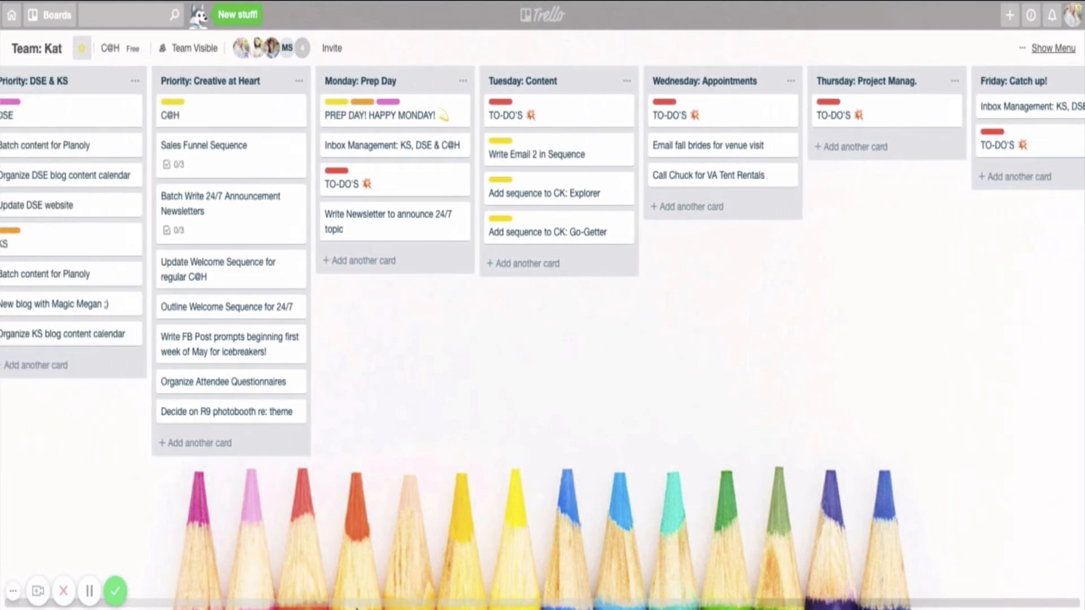
pyautogui.hscroll(-3, 357, 600)
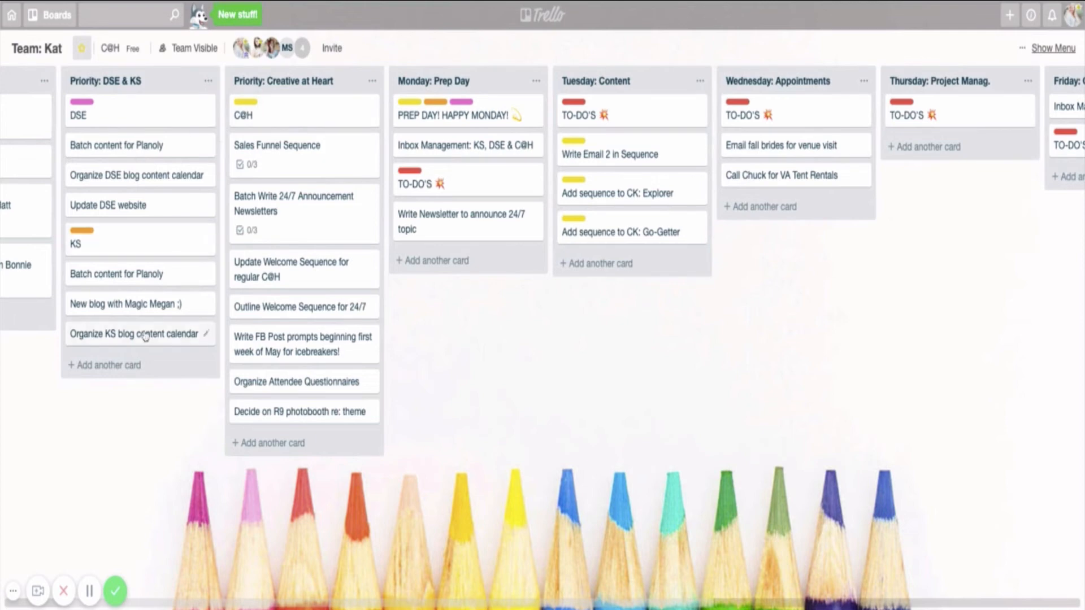
# Try moving the announcement newsletters card and return it, then move Update DSE website into Thursday's list
pyautogui.moveTo(230, 213)
pyautogui.moveTo(282, 208)
pyautogui.mouseDown()
pyautogui.moveTo(814, 182)
pyautogui.moveTo(881, 153)
pyautogui.mouseUp()
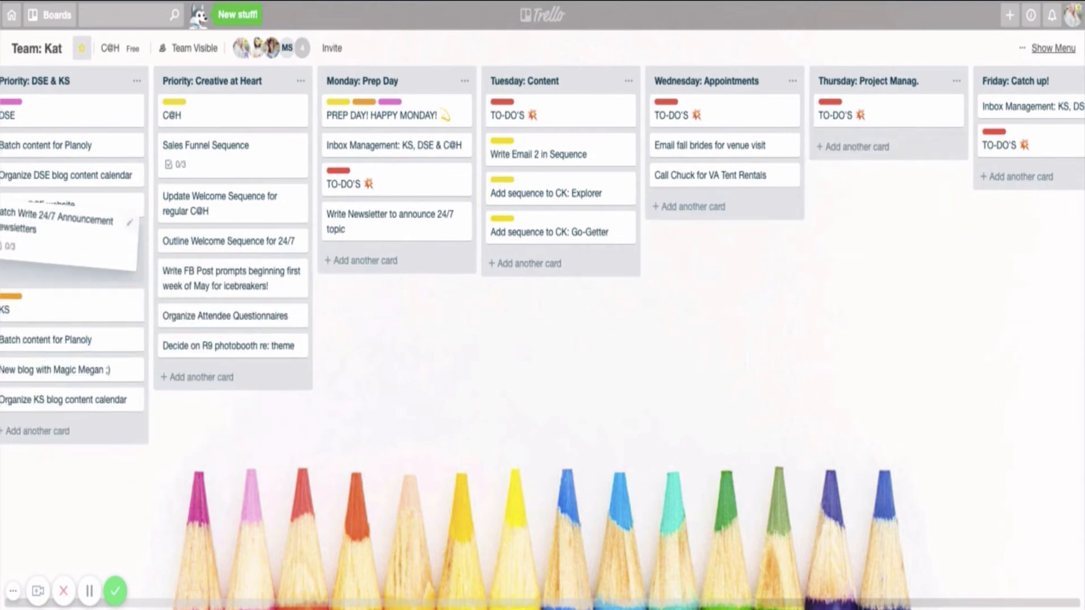
pyautogui.moveTo(882, 153); pyautogui.dragTo(254, 208)
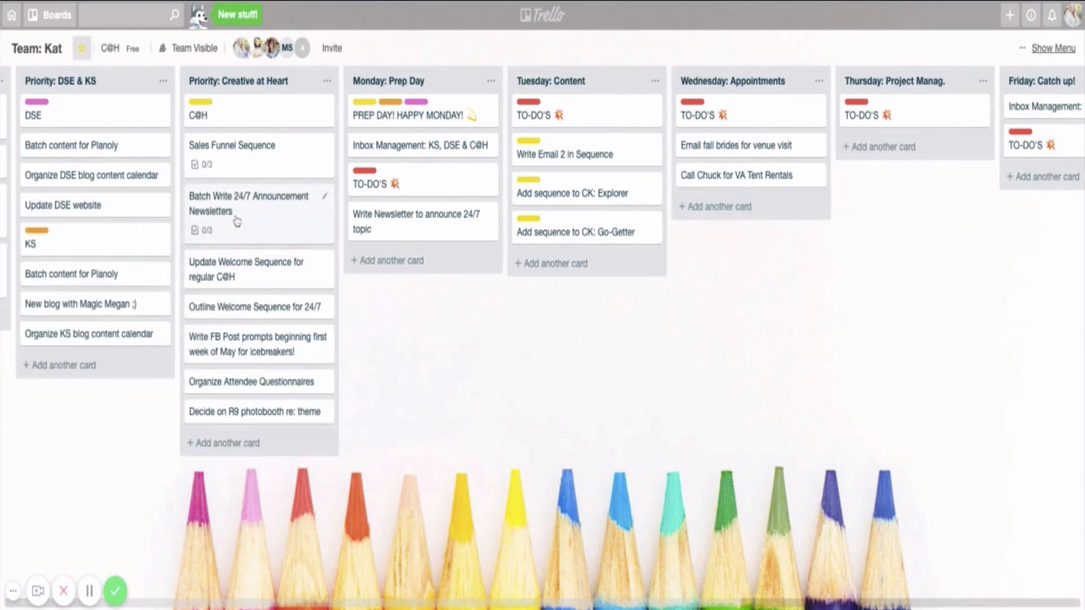
pyautogui.moveTo(77, 205)
pyautogui.mouseDown()
pyautogui.moveTo(733, 219)
pyautogui.moveTo(907, 135)
pyautogui.moveTo(890, 151)
pyautogui.mouseUp()
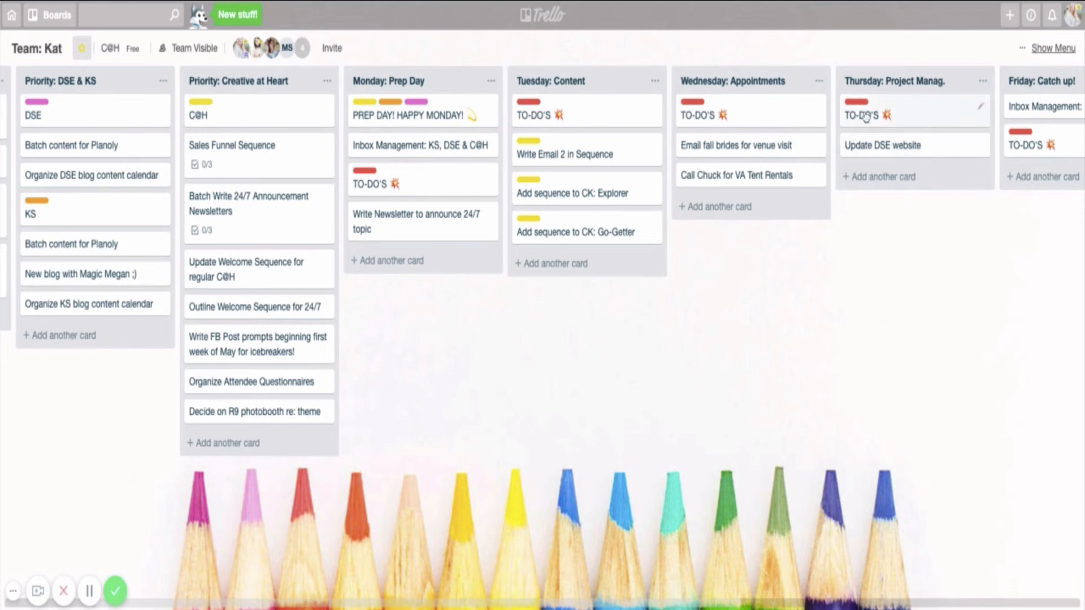
# Add a To Do checklist with Update imagery, Revise Homepage copy and Update pricing sheet to Update DSE website
pyautogui.moveTo(913, 145)
pyautogui.click(933, 146)
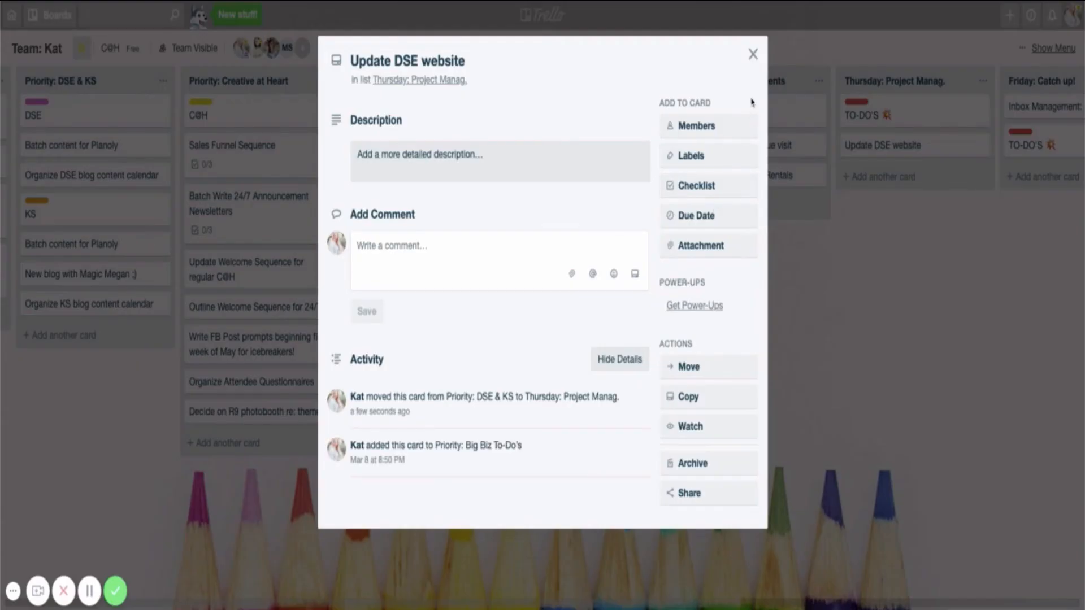
pyautogui.click(710, 189)
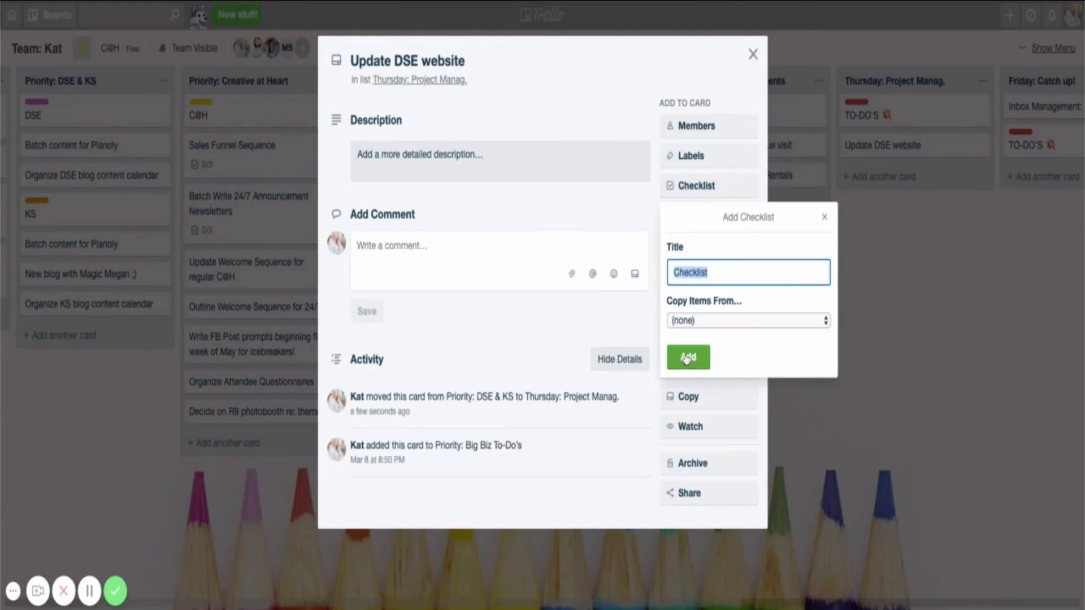
pyautogui.write('To Do')
pyautogui.click(687, 357)
pyautogui.write('Update imagery')
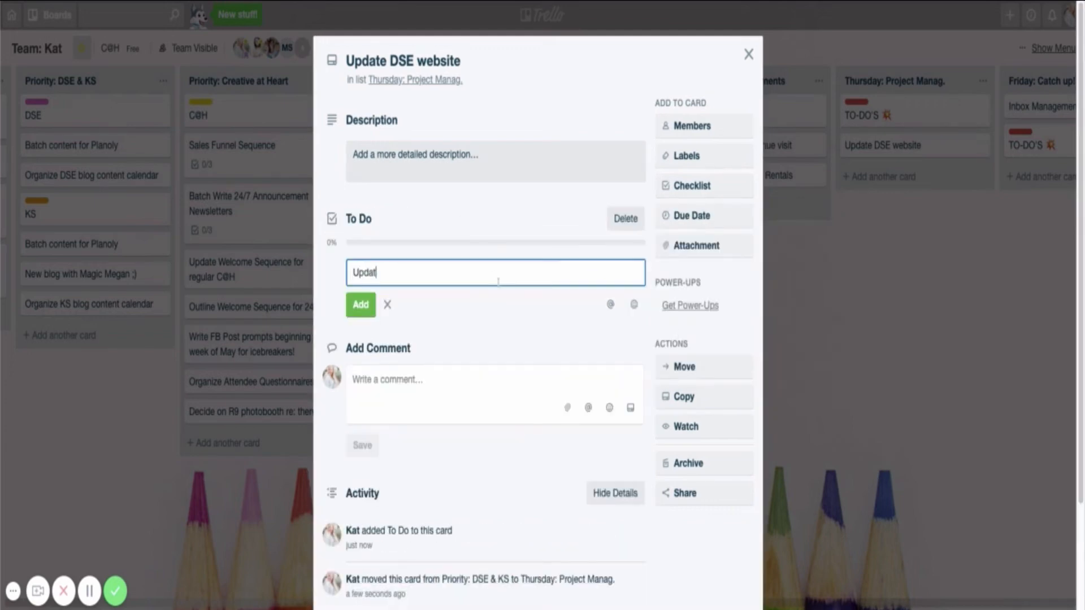
pyautogui.press('Return')
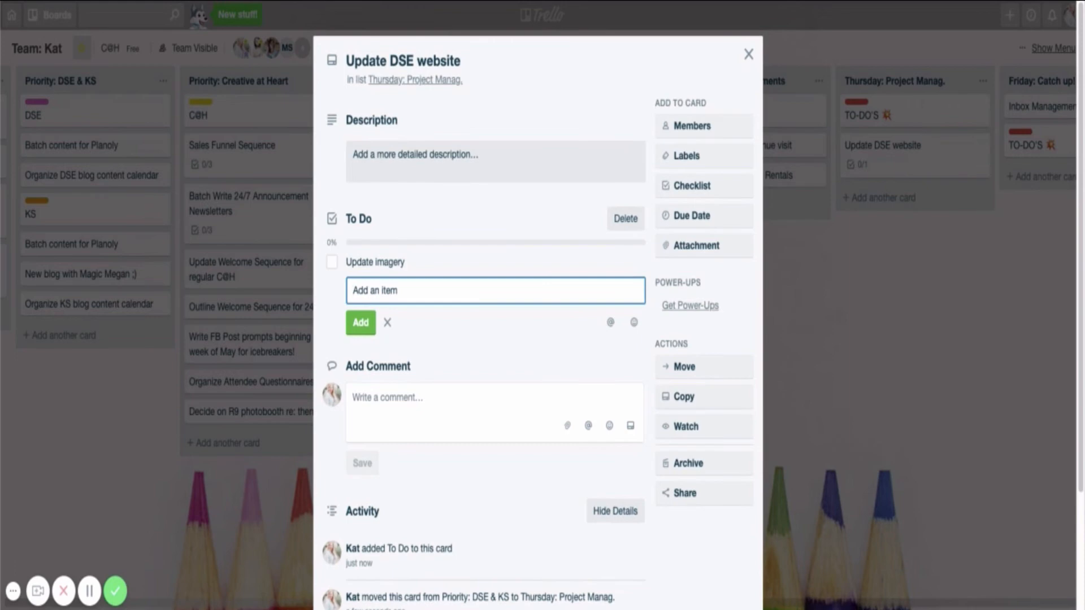
pyautogui.write('Re')
pyautogui.write('omepage copy')
pyautogui.press('Return')
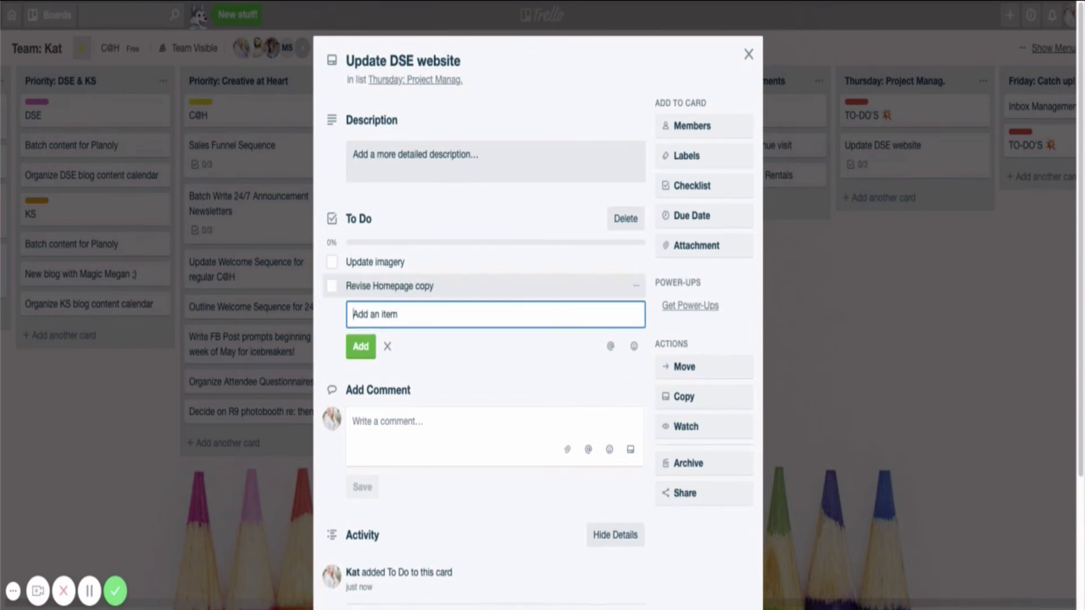
pyautogui.write('Update pricing she')
pyautogui.write('et')
pyautogui.press('Return')
pyautogui.click(388, 370)
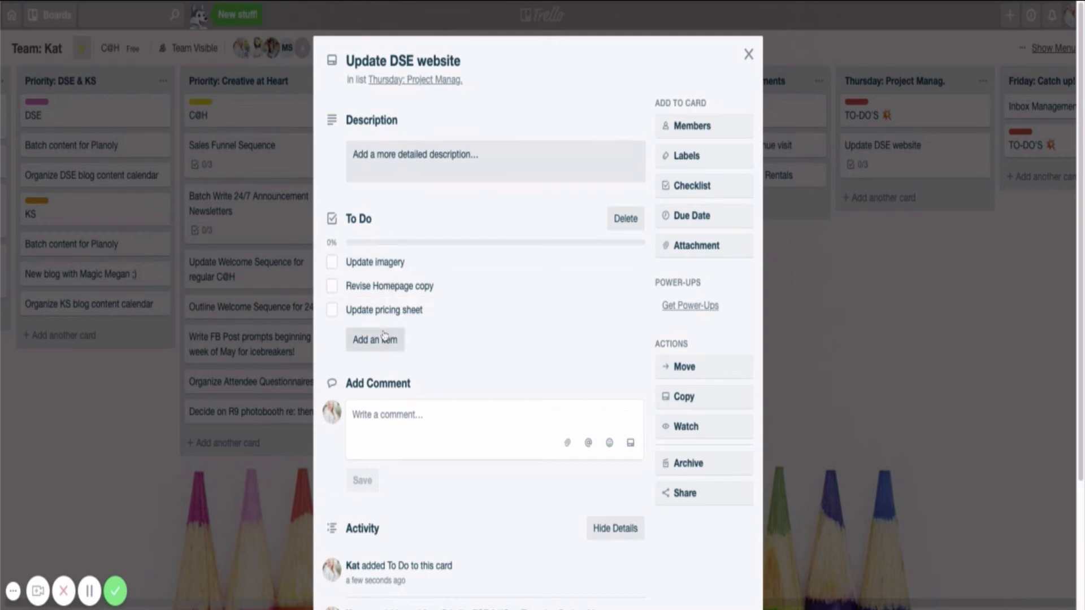
# Delete the To Do checklist and return to the board
pyautogui.click(622, 222)
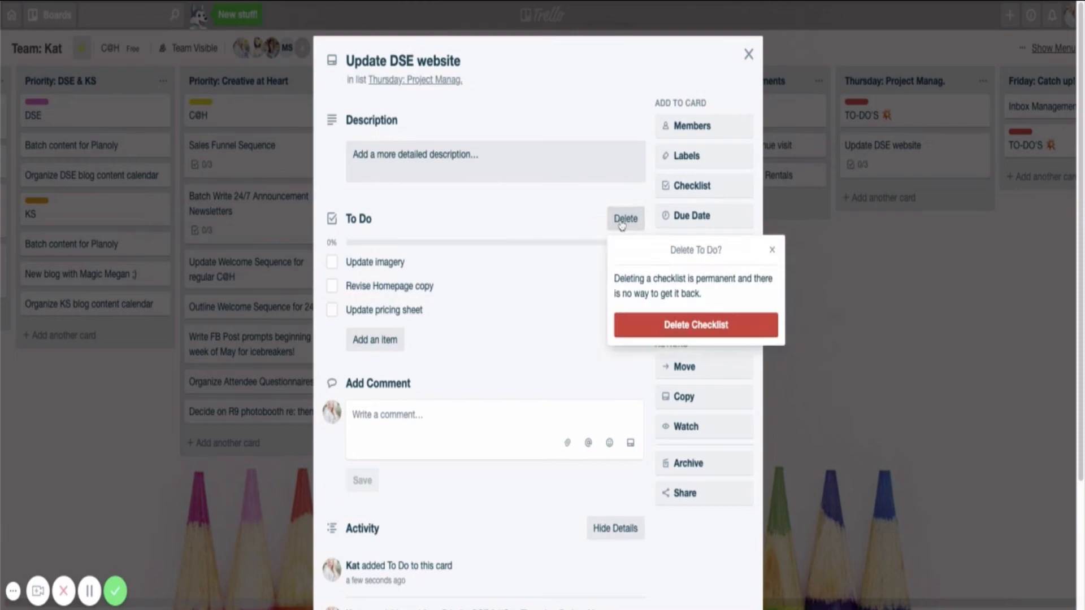
pyautogui.click(696, 324)
pyautogui.click(750, 54)
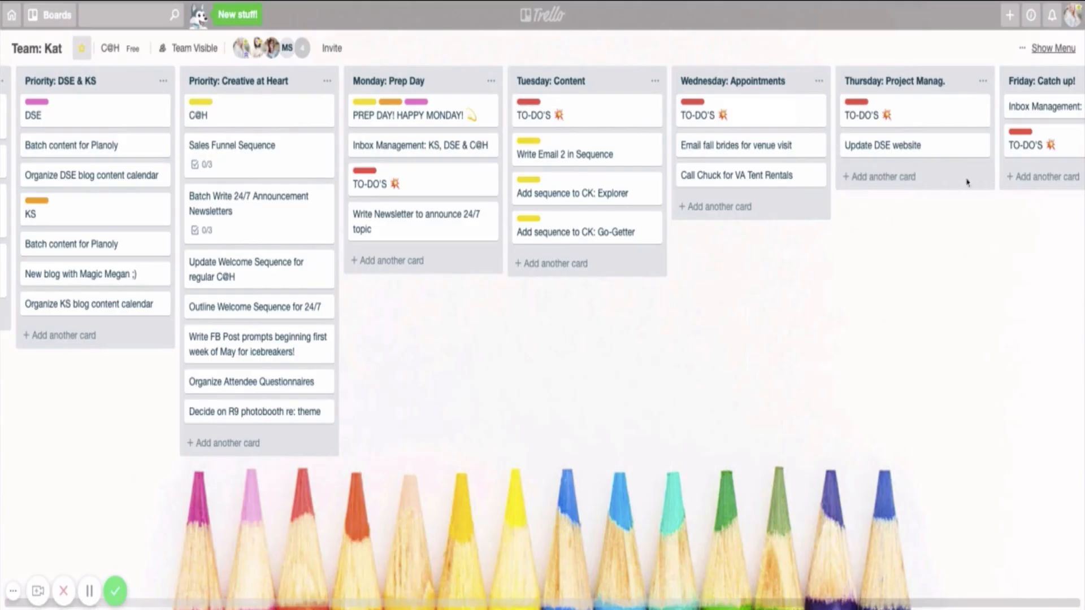
# Move the Update DSE website card back into Priority: DSE & KS
pyautogui.click(983, 146)
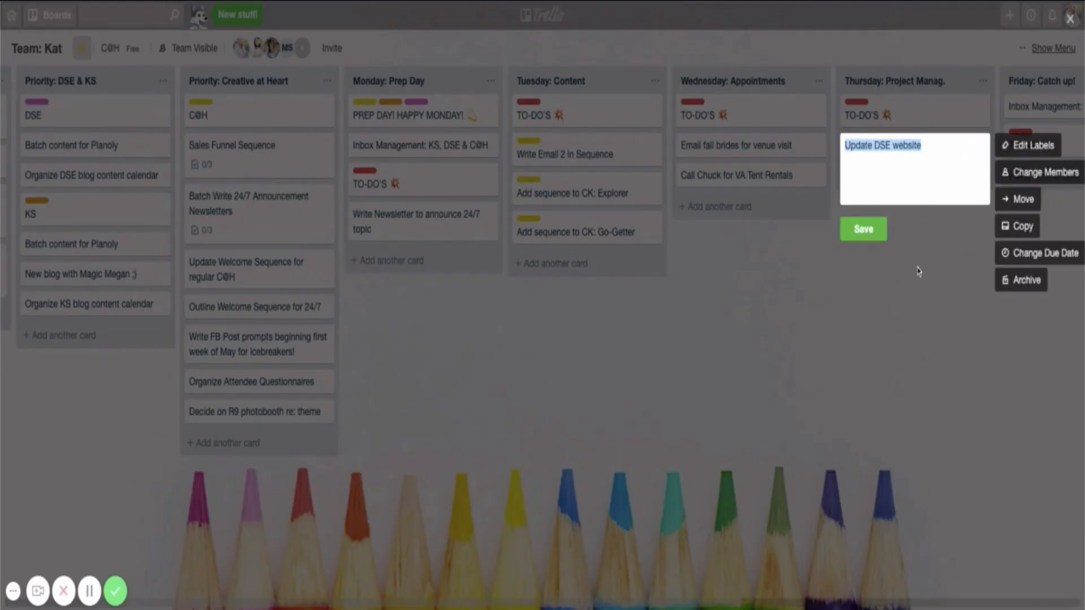
pyautogui.click(863, 230)
pyautogui.moveTo(908, 145); pyautogui.dragTo(68, 204)
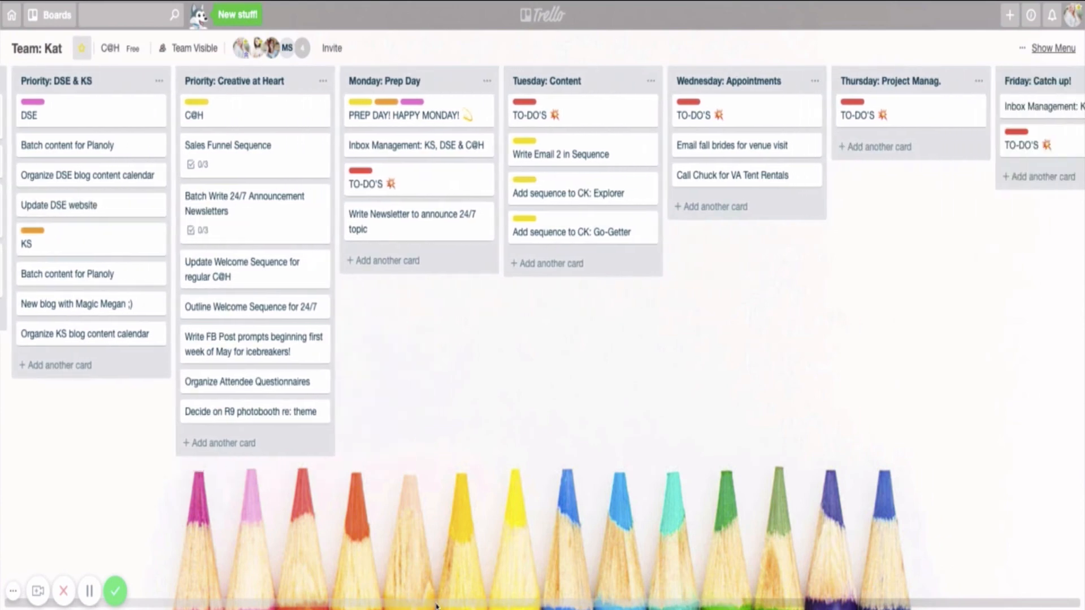
pyautogui.moveTo(435, 605); pyautogui.dragTo(678, 601)
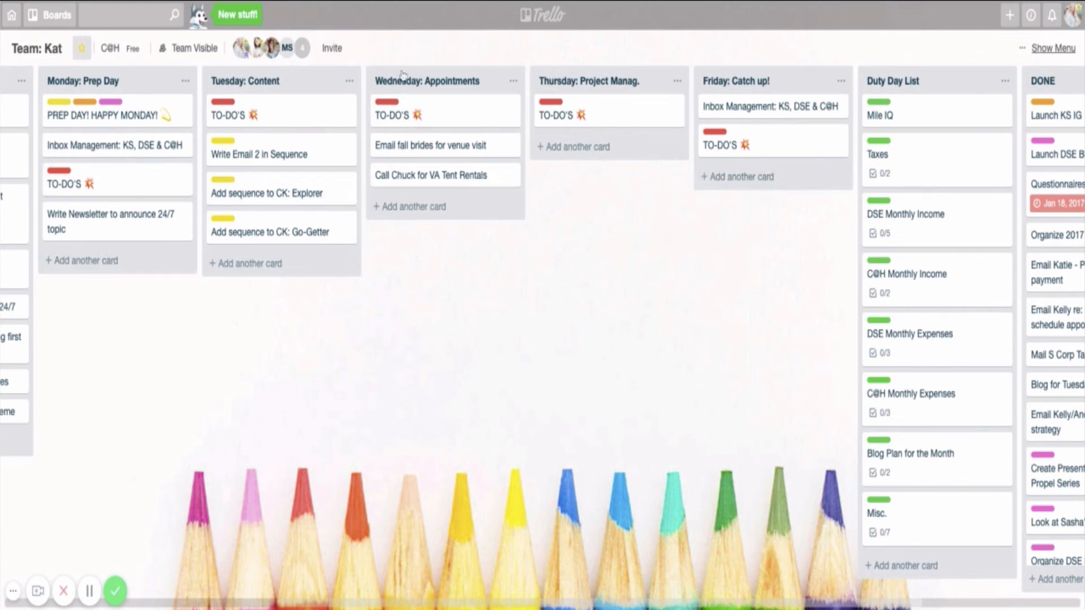
# Move the Call Chuck for VA Tent Rentals card to Friday and back to Wednesday
pyautogui.moveTo(419, 178)
pyautogui.mouseDown()
pyautogui.moveTo(763, 179)
pyautogui.moveTo(748, 180)
pyautogui.mouseUp()
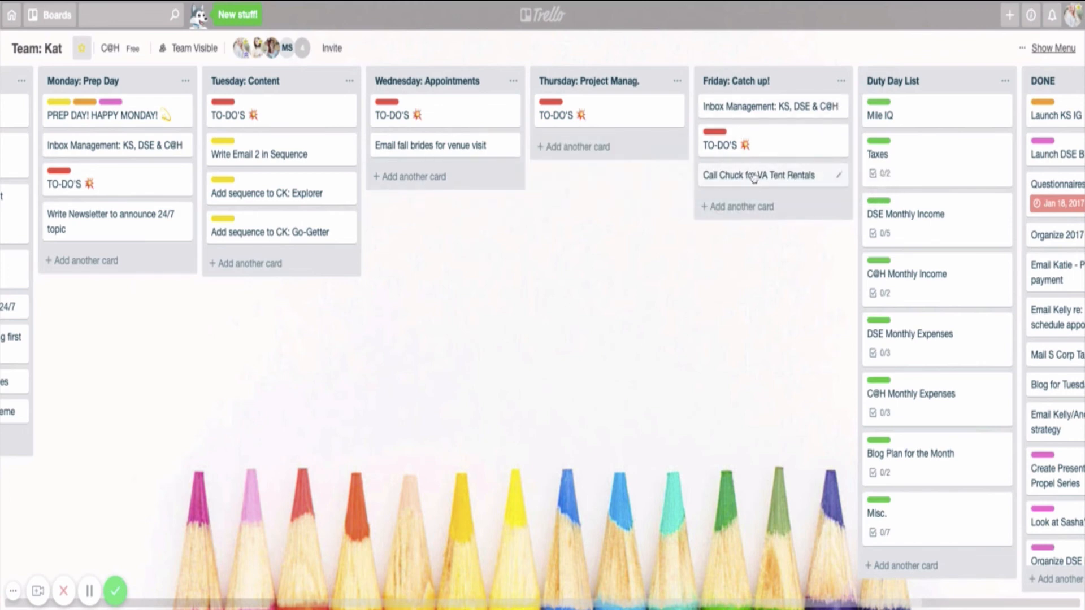
pyautogui.moveTo(754, 178); pyautogui.dragTo(433, 177)
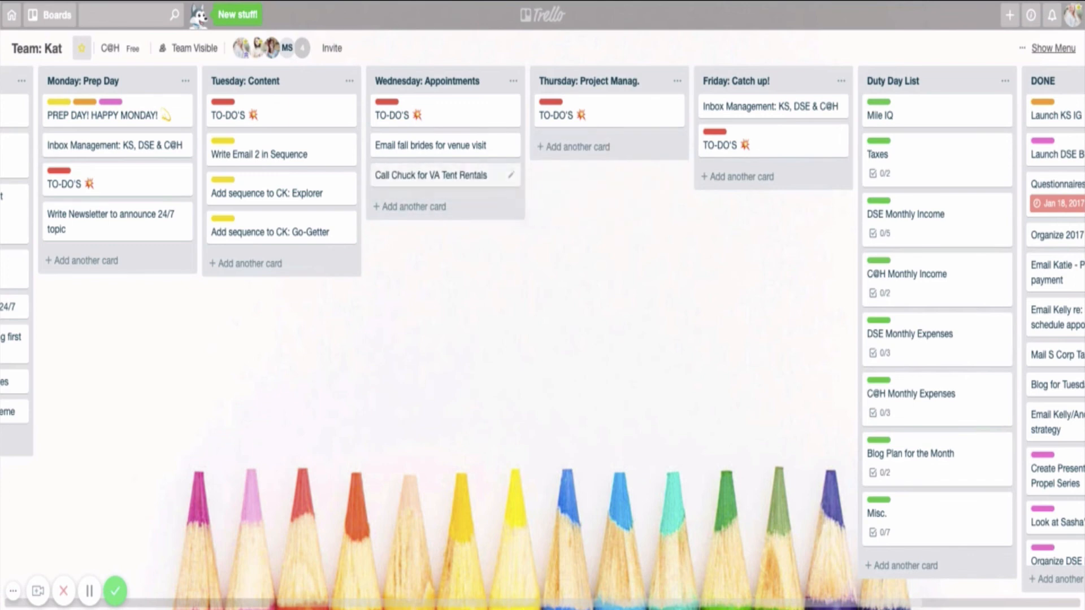
pyautogui.moveTo(511, 605); pyautogui.dragTo(522, 606)
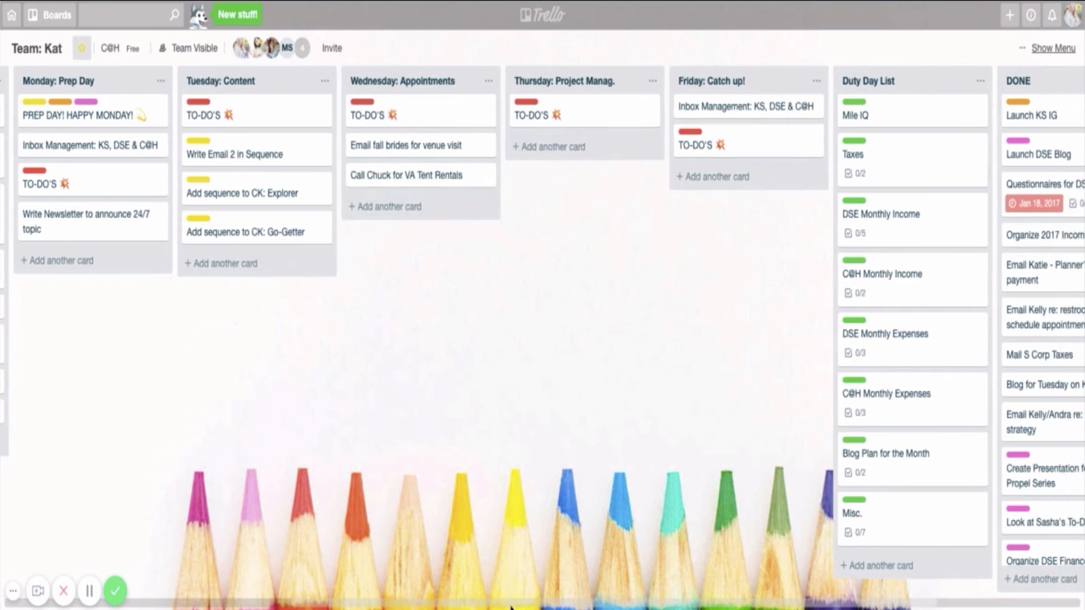
pyautogui.hscroll(-8, 542, 339)
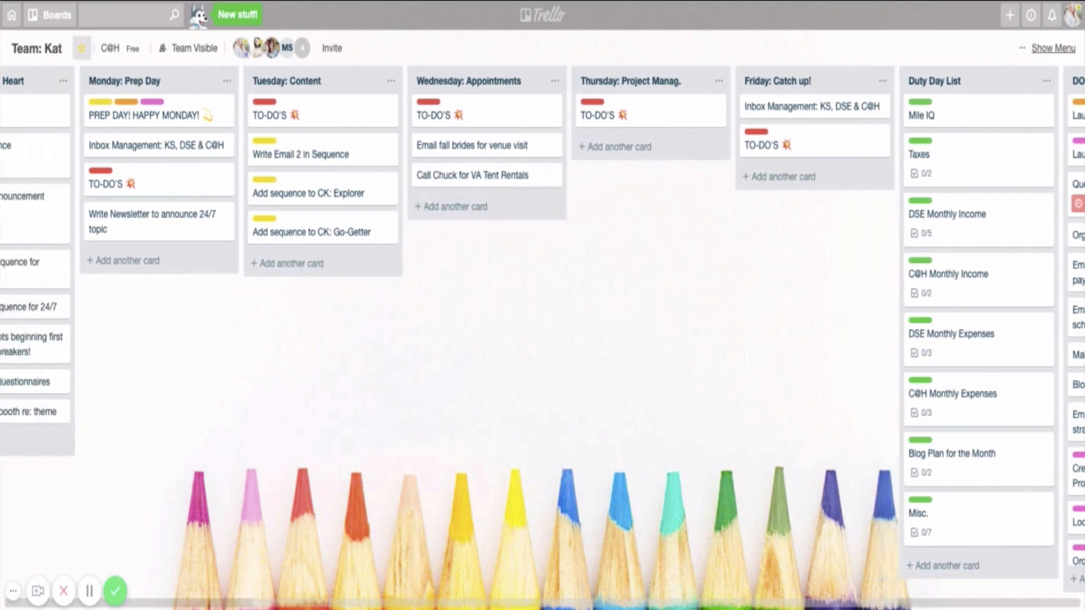
pyautogui.hscroll(4, 543, 339)
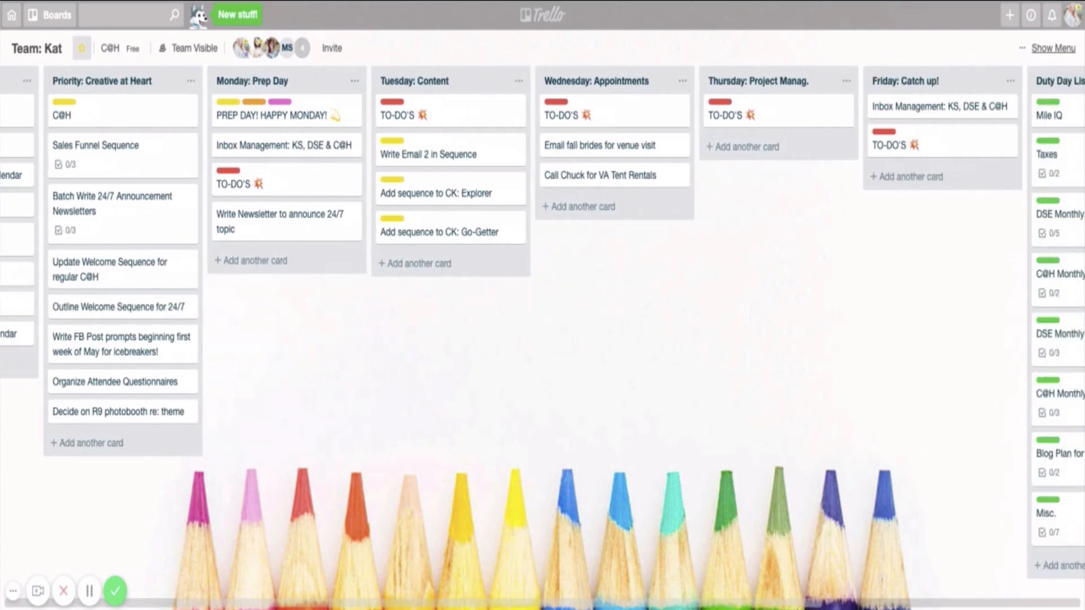
pyautogui.hscroll(-5, 543, 339)
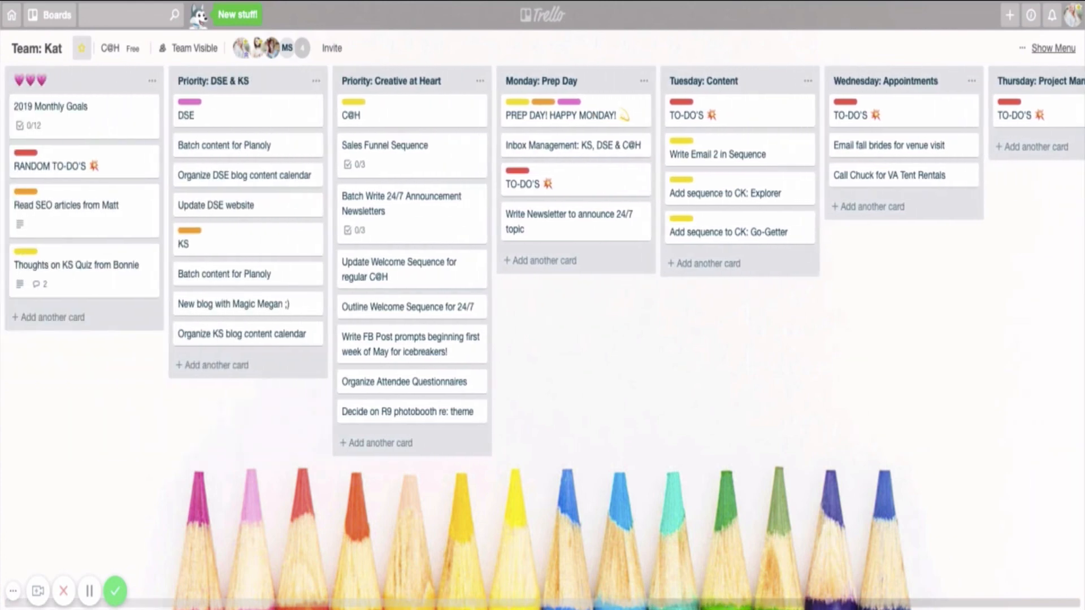
pyautogui.hscroll(5, 543, 339)
# Nudge the Explorer card within Tuesday, then show the list of all boards
pyautogui.moveTo(585, 193)
pyautogui.mouseDown()
pyautogui.moveTo(559, 166)
pyautogui.moveTo(399, 183)
pyautogui.mouseUp()
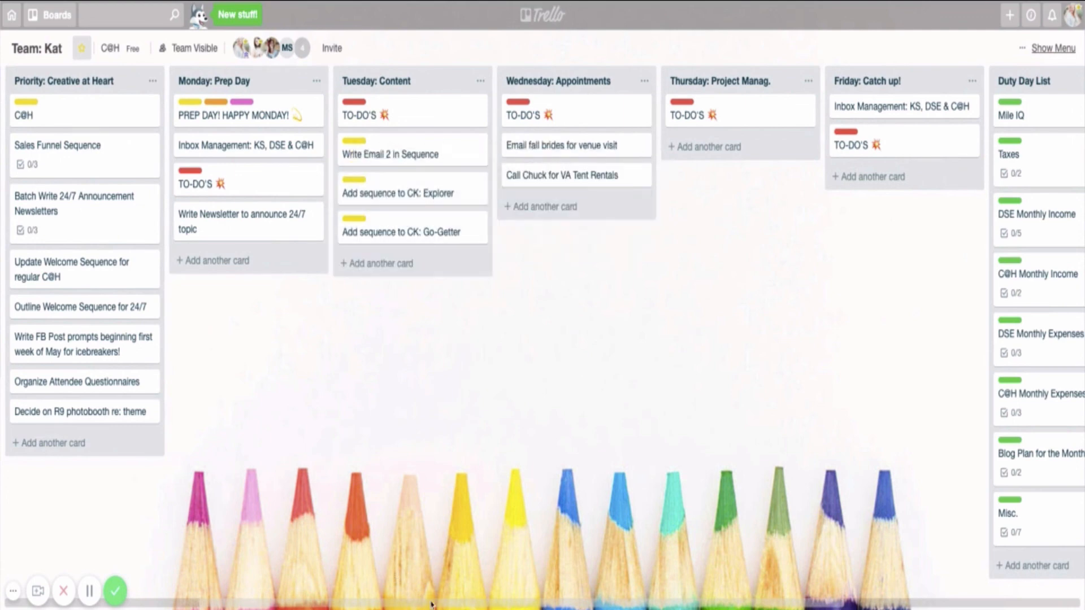
pyautogui.hscroll(-1, 434, 603)
pyautogui.hscroll(2, 434, 603)
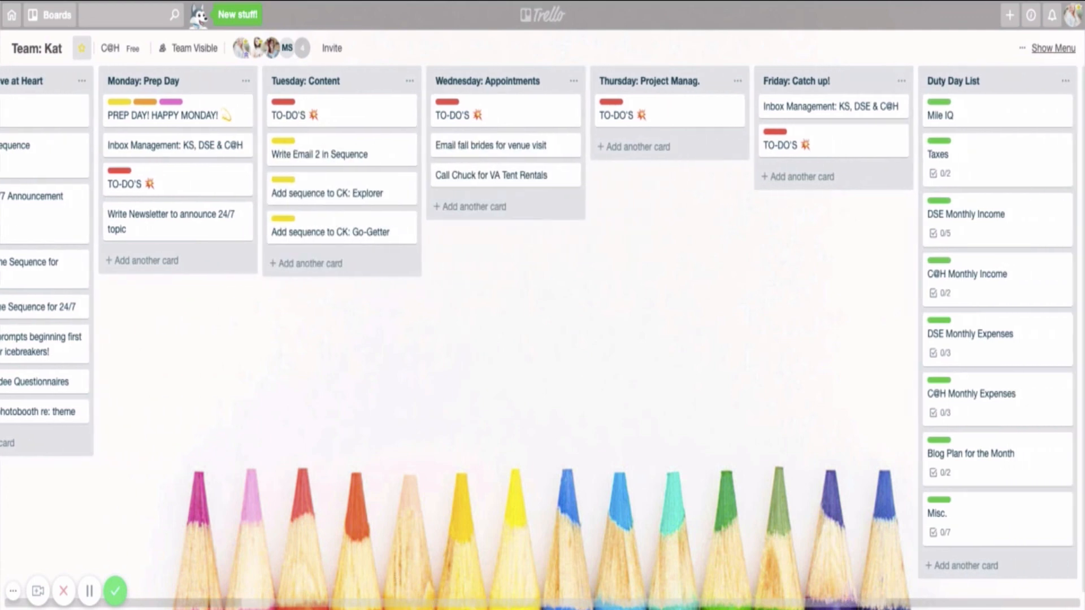
pyautogui.hscroll(-3, 543, 339)
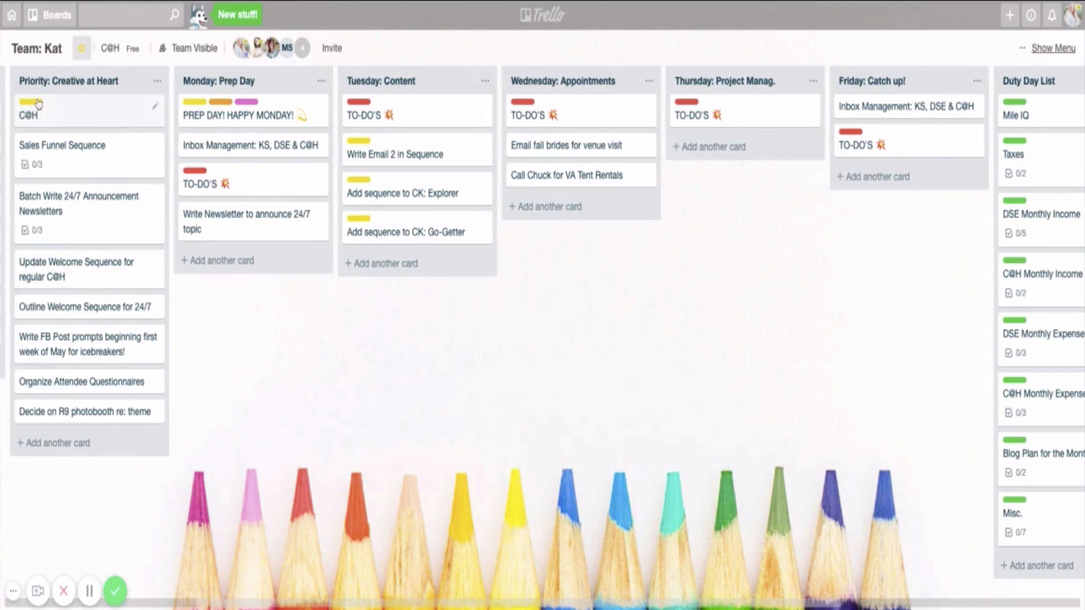
pyautogui.click(44, 14)
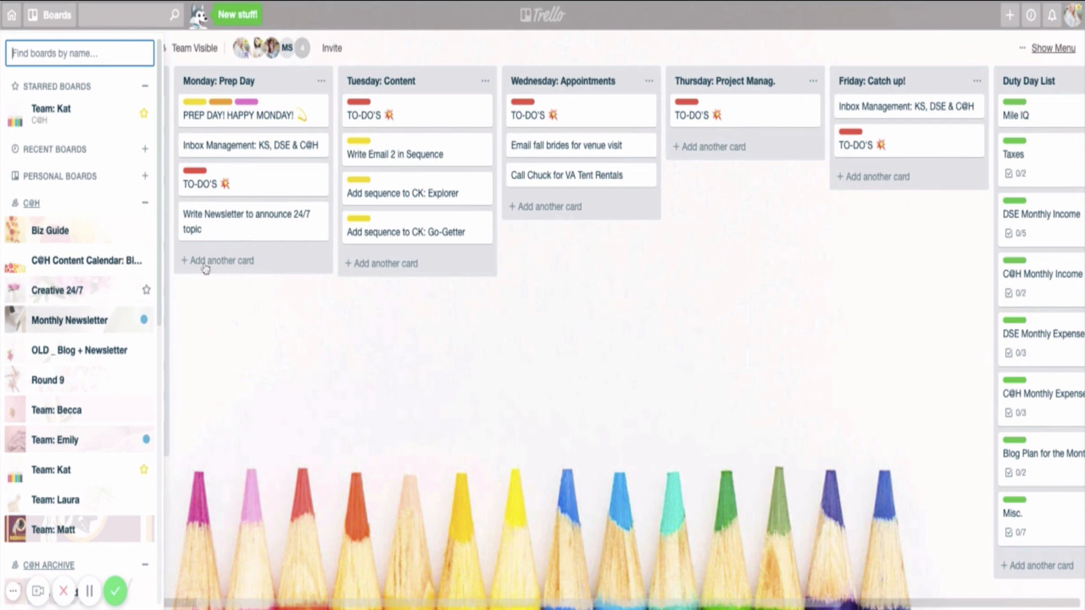
# Close the Boards drawer to show the full Team: Kat board with its lists
pyautogui.click(231, 356)
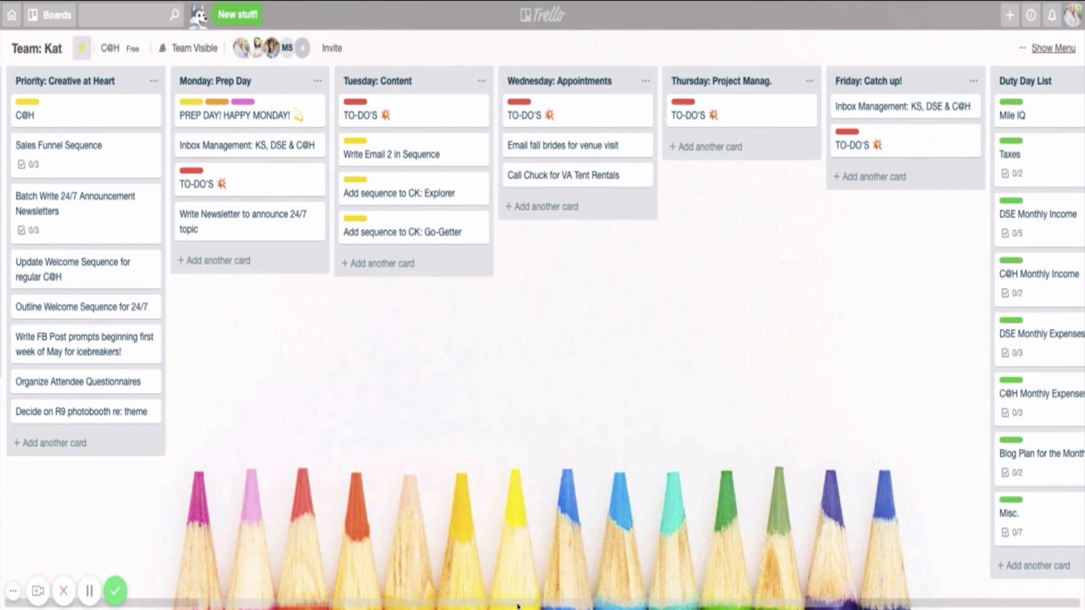
pyautogui.hscroll(3, 516, 604)
pyautogui.hscroll(-5, 515, 604)
pyautogui.hscroll(-5, 516, 604)
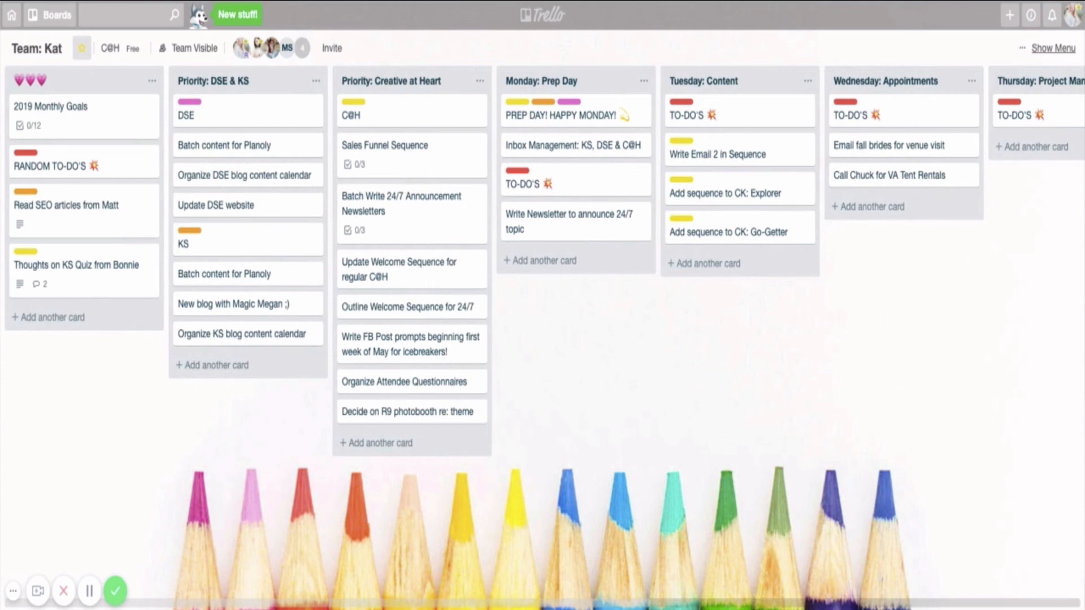
pyautogui.hscroll(4, 515, 605)
pyautogui.hscroll(-3, 516, 604)
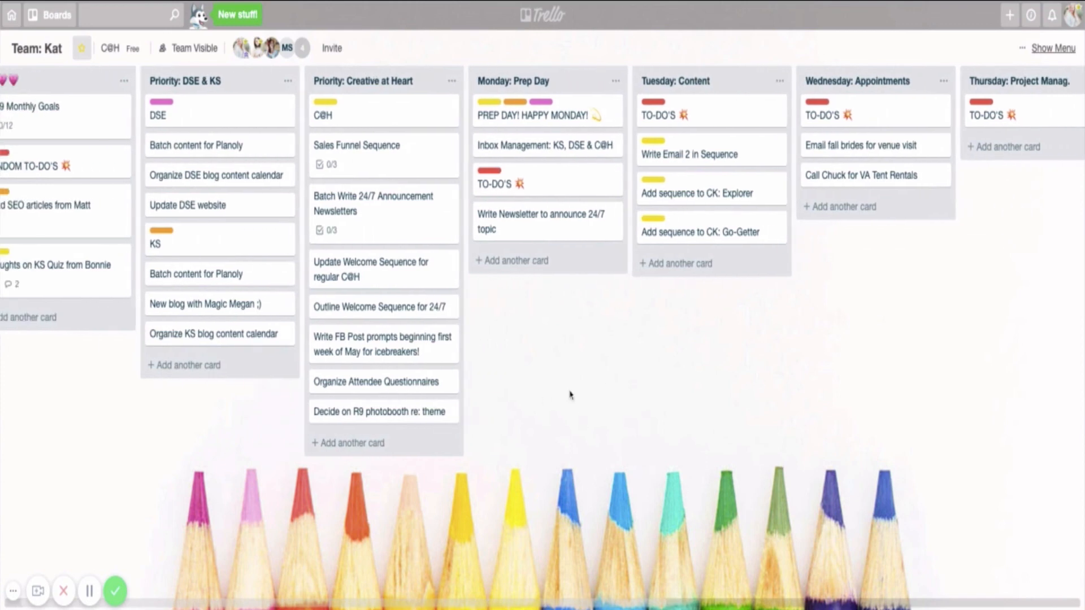